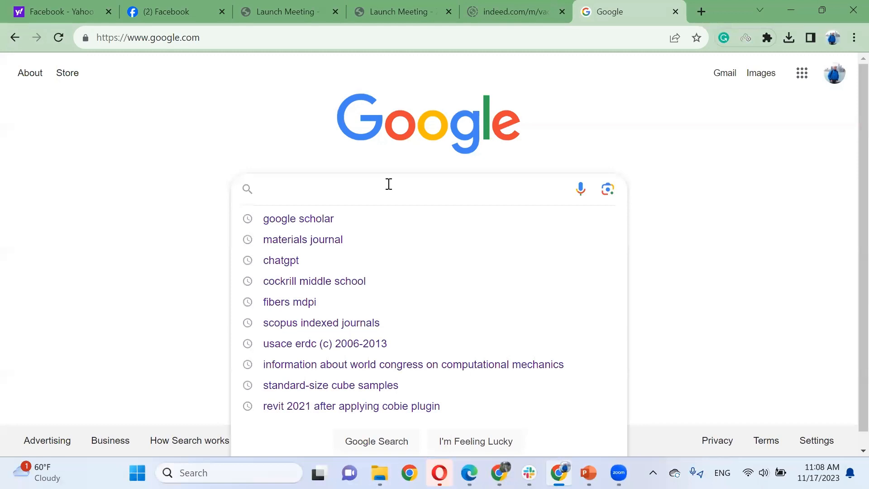
Search Google for "risa products" and open RISA's Products page from the results.
type("r")
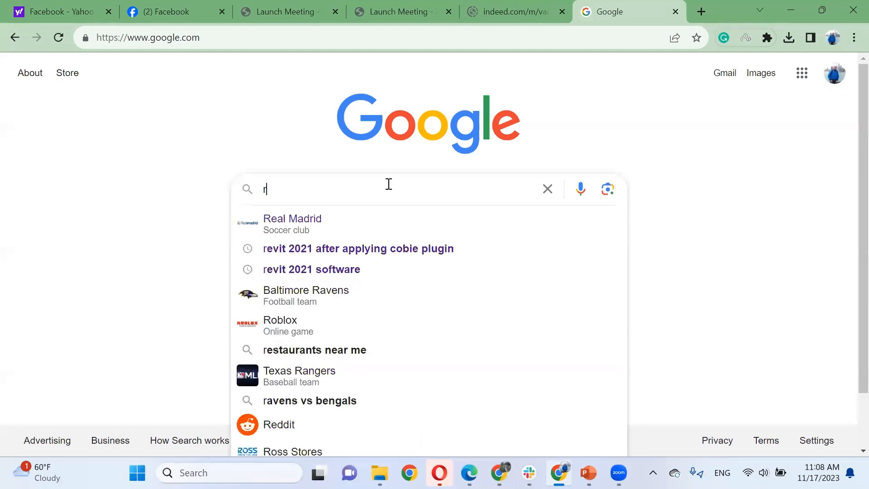
type("isa")
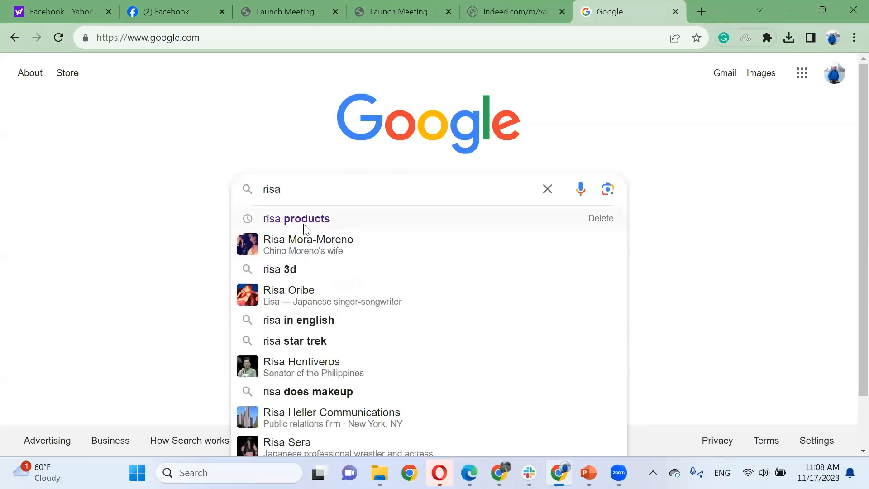
left_click(310, 221)
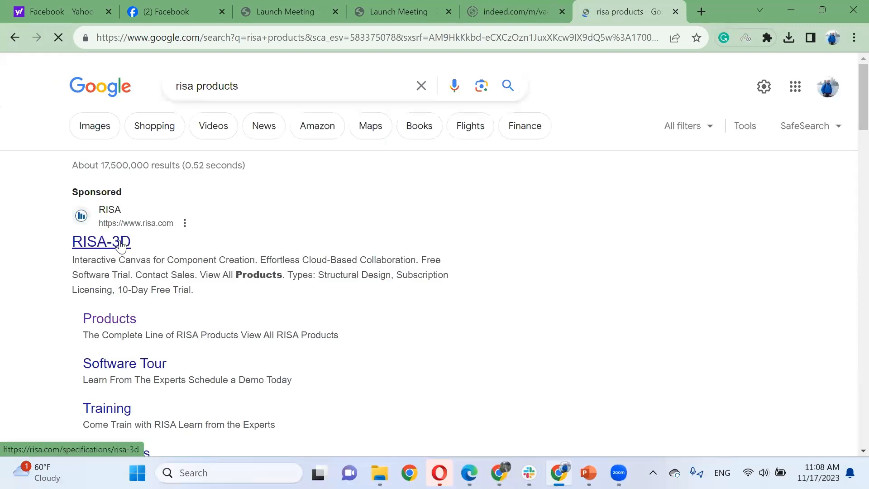
scroll(190, 279, "down", 2)
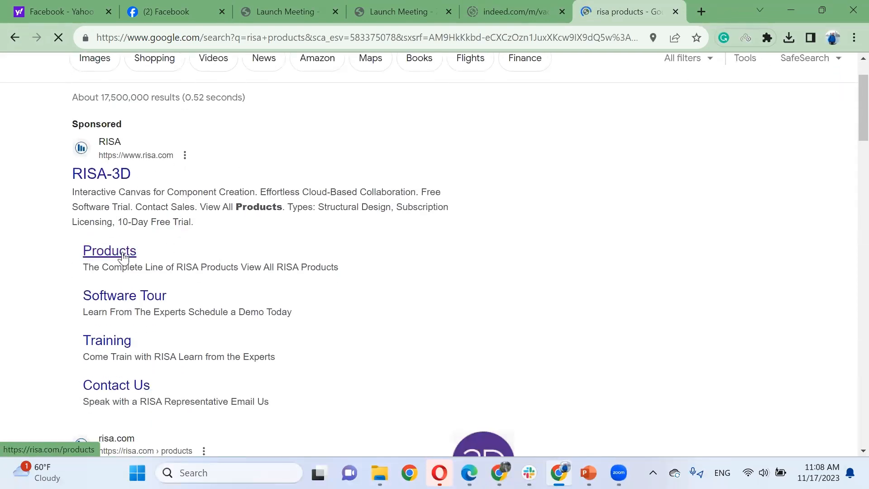
left_click(122, 254)
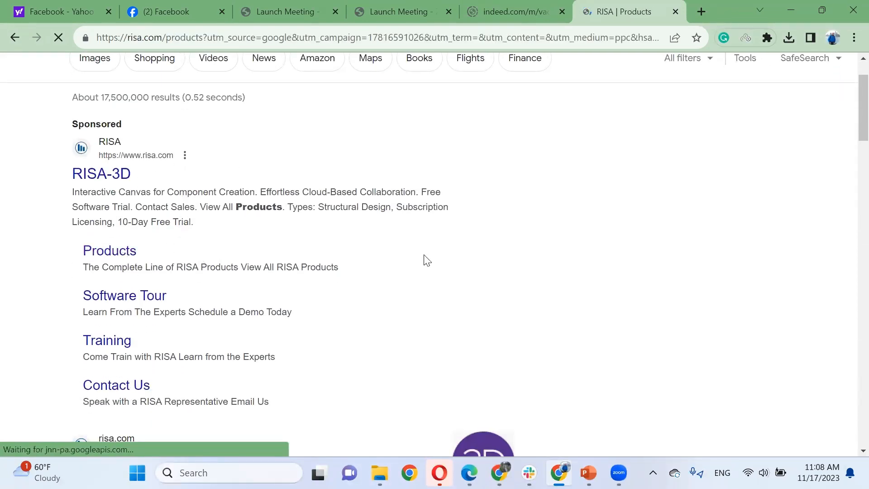
Find RISAFoundation among the RISA products and request its free trial.
scroll(426, 258, "down", 3)
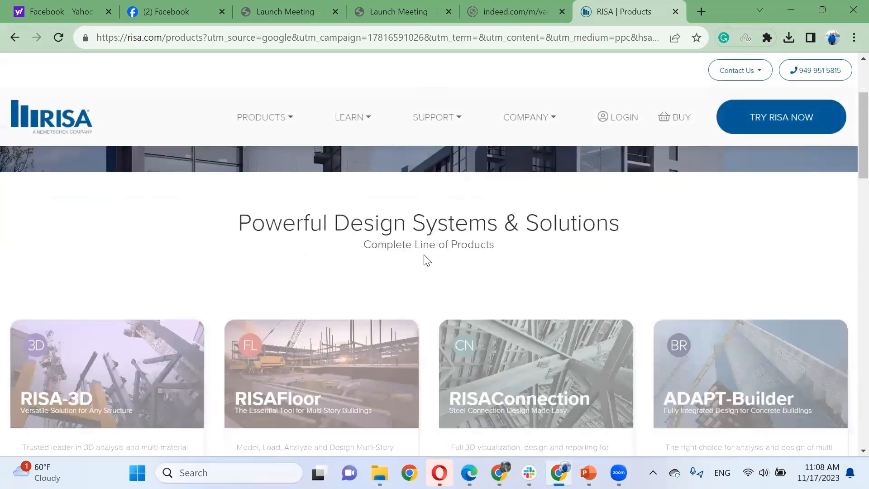
scroll(425, 258, "down", 4)
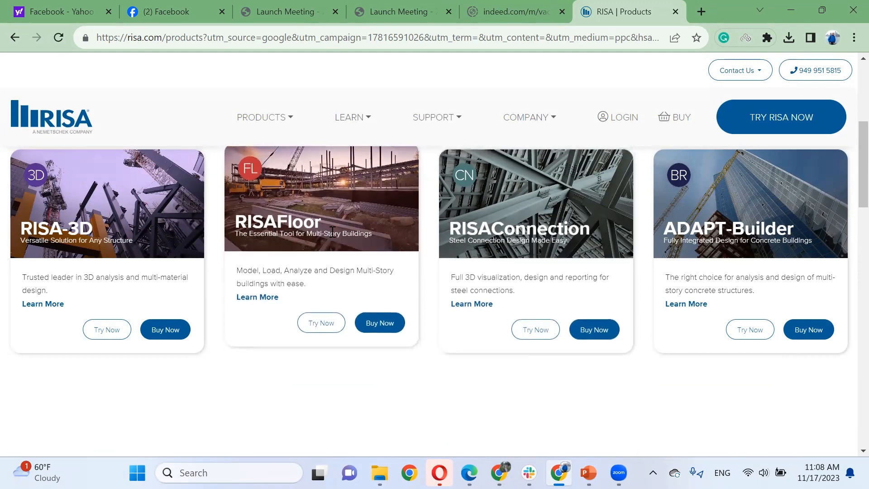
scroll(331, 232, "down", 4)
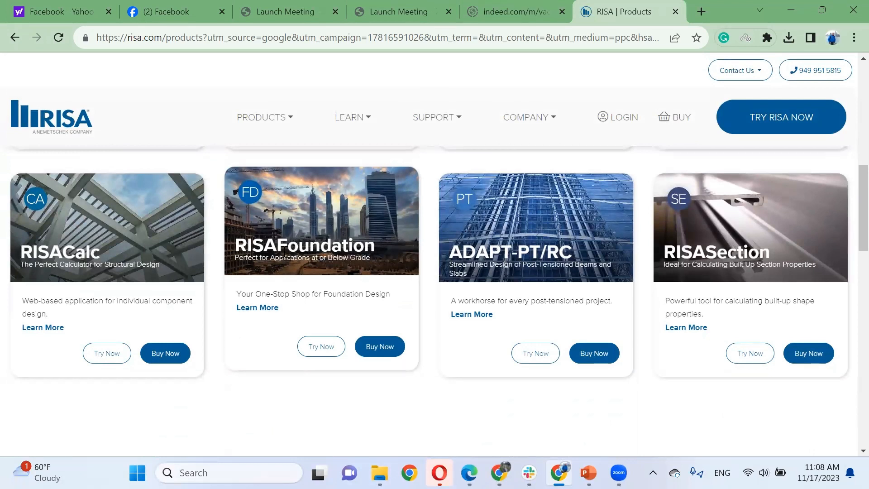
left_click(325, 347)
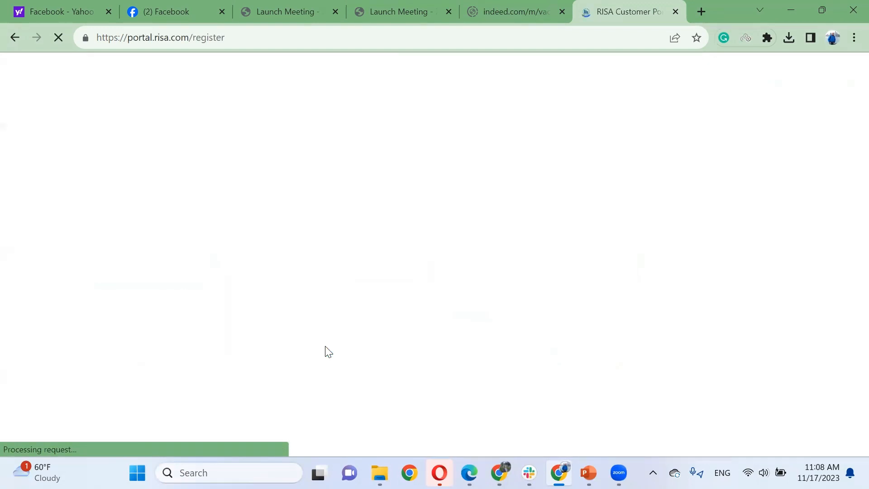
Look over the account registration form and go to the sign-in page for existing accounts.
scroll(399, 191, "down", 2)
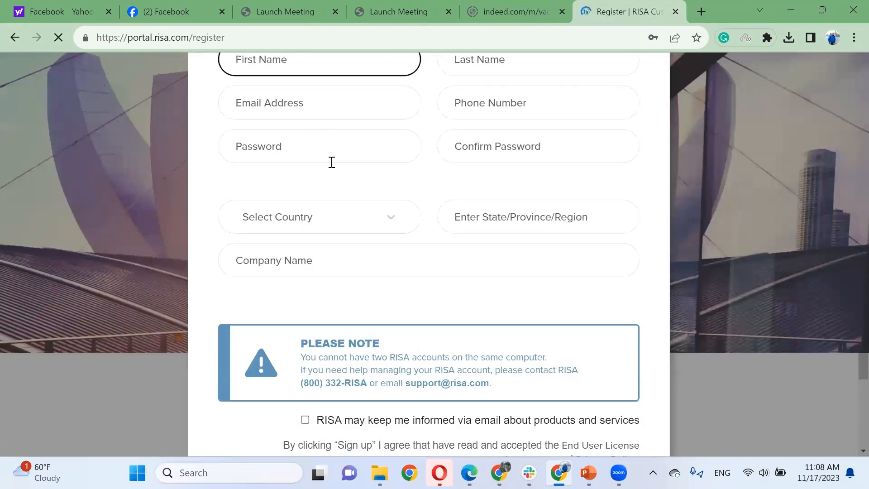
scroll(327, 157, "up", 2)
scroll(455, 195, "down", 5)
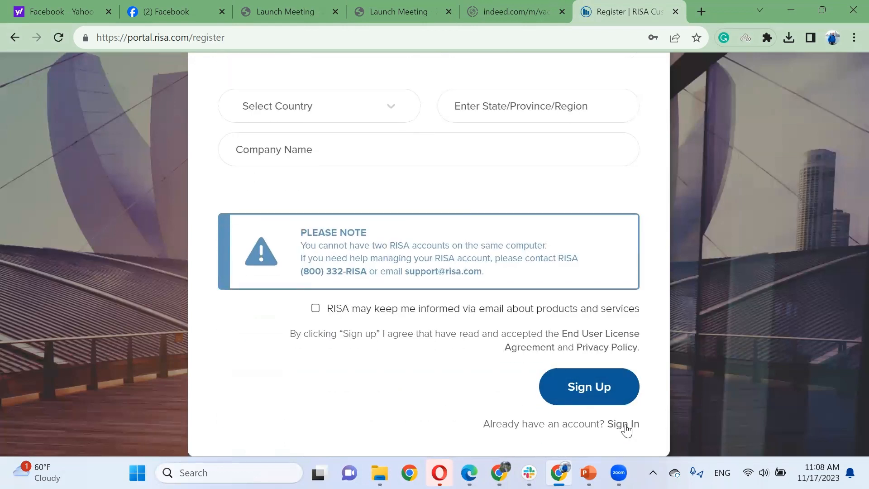
left_click(625, 426)
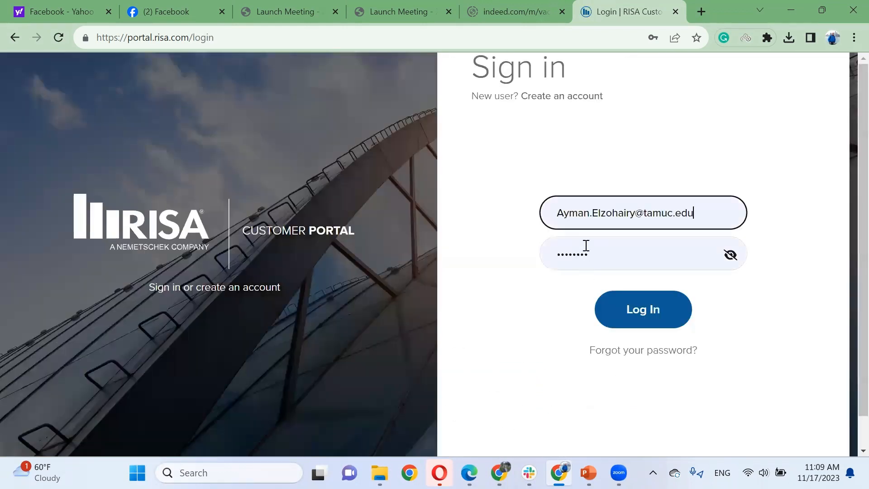
Log in to the RISA Customer Portal with the account password and update the password saved in the browser.
left_click(639, 311)
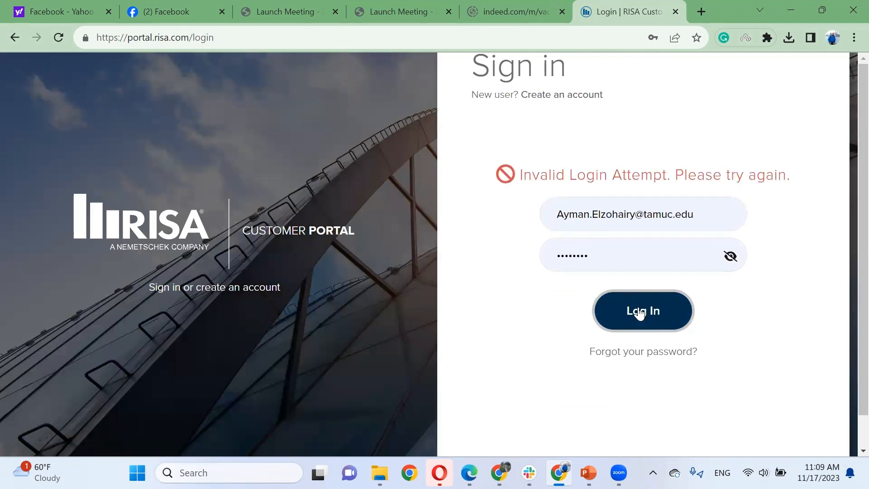
left_click(606, 263)
type("•••••••••••")
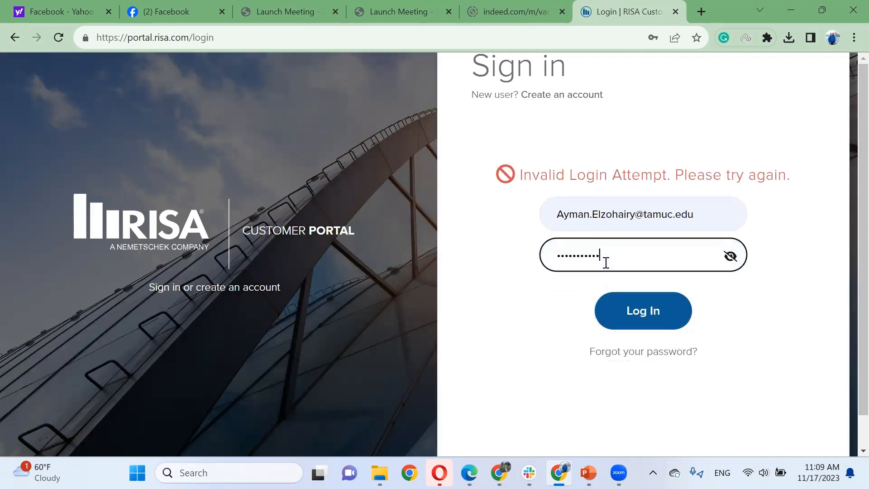
left_click(632, 314)
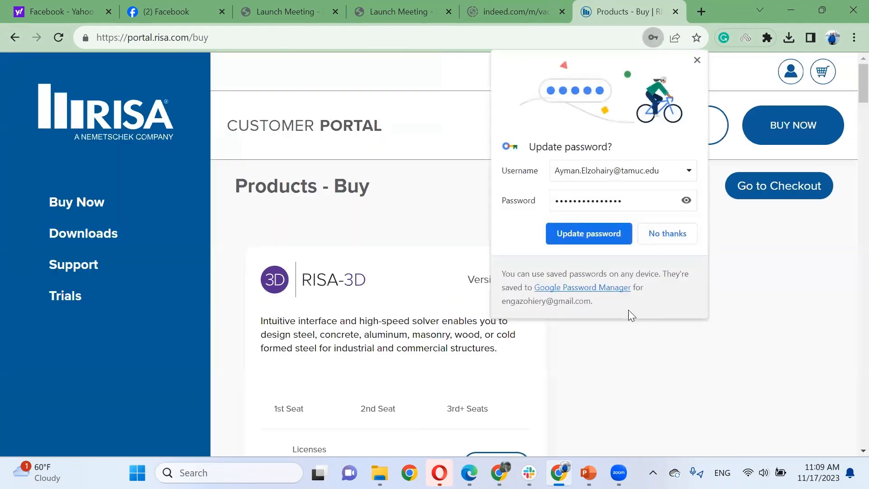
left_click(617, 237)
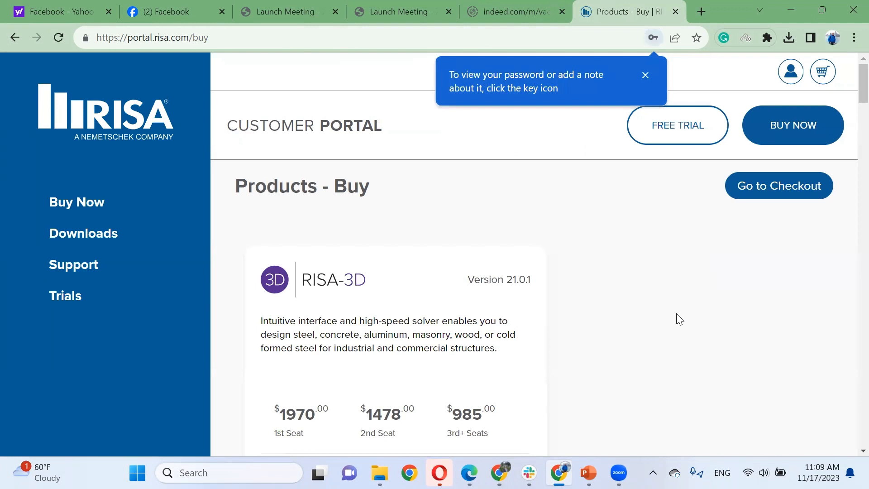
Look through the products for sale down to RISAFoundation, and open the trials list to find its download.
scroll(677, 318, "down", 5)
scroll(679, 318, "down", 6)
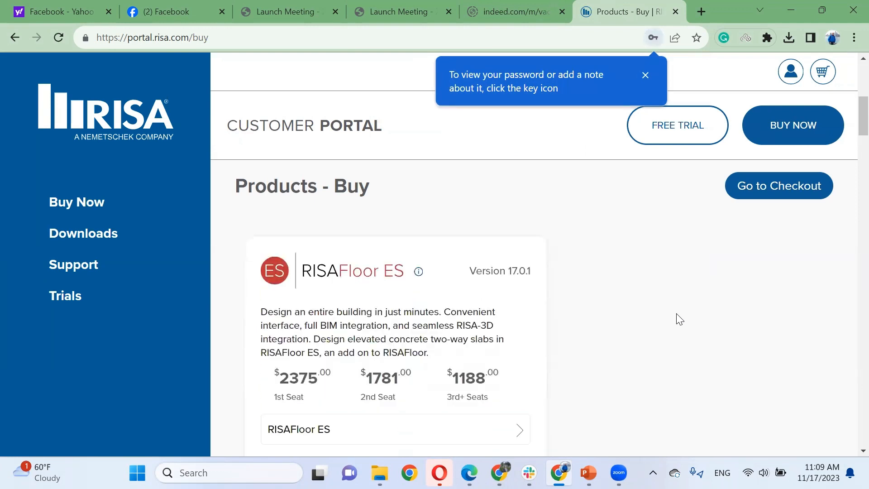
scroll(679, 319, "down", 8)
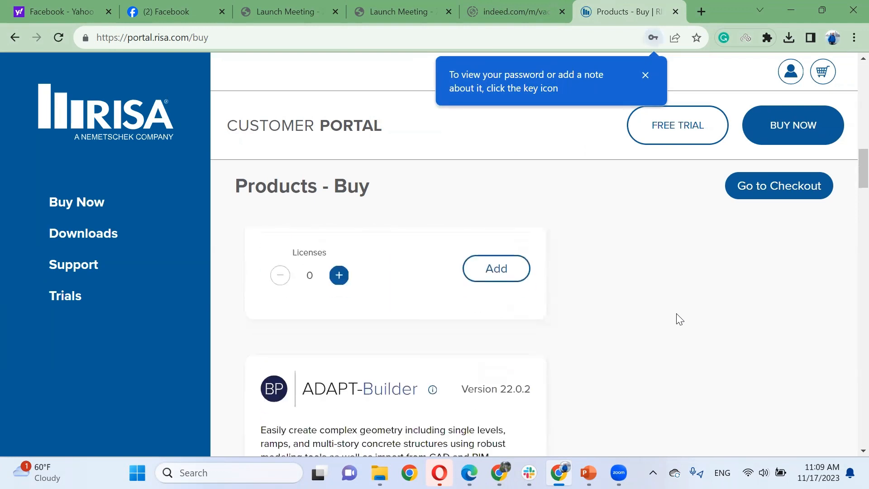
scroll(679, 320, "down", 12)
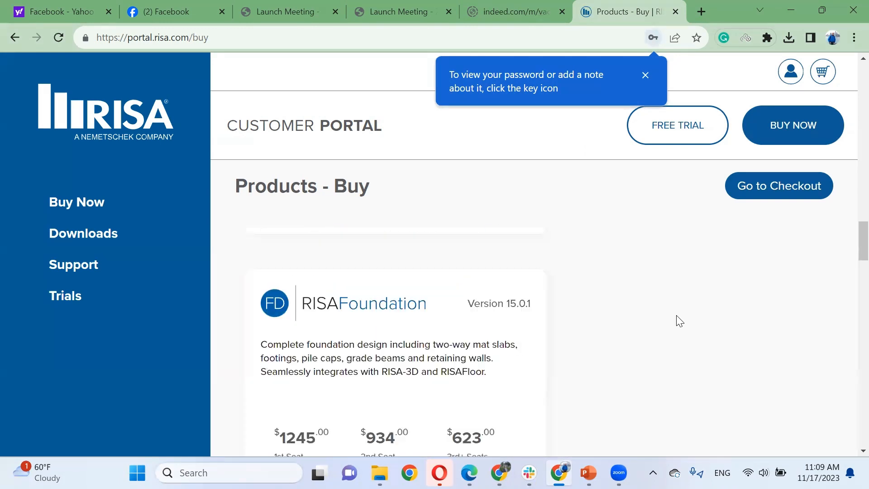
scroll(679, 321, "down", 1)
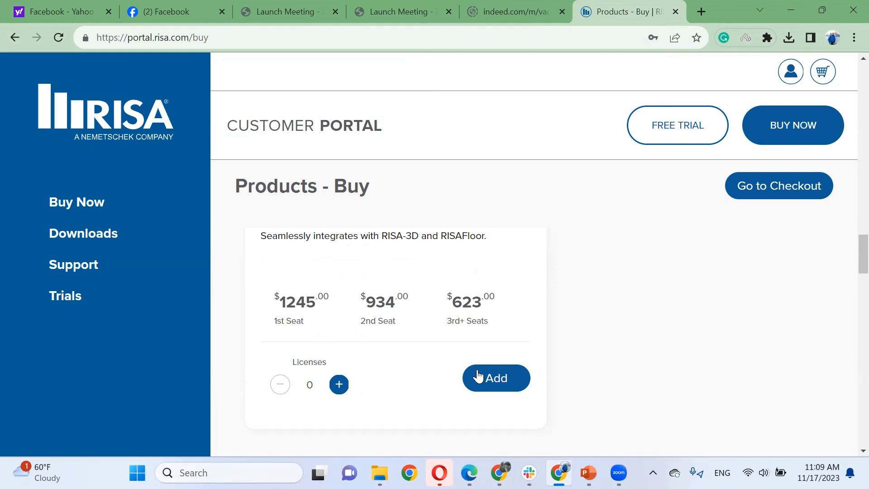
left_click(70, 296)
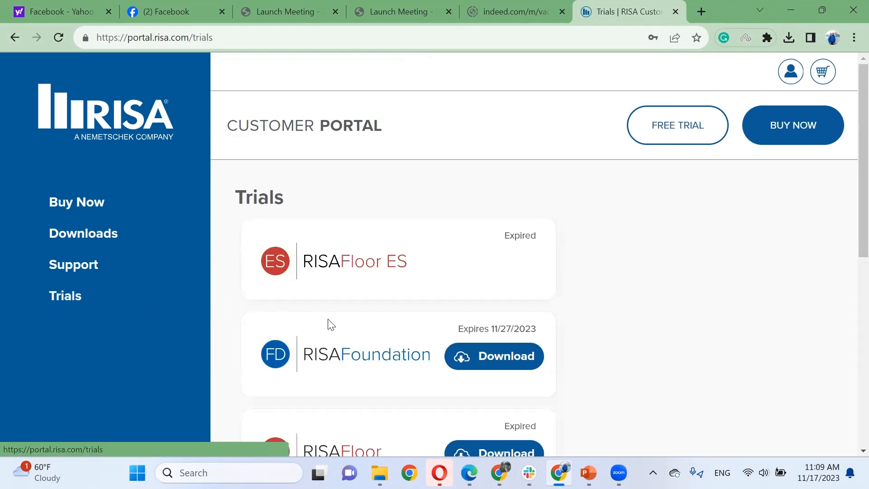
scroll(331, 323, "down", 3)
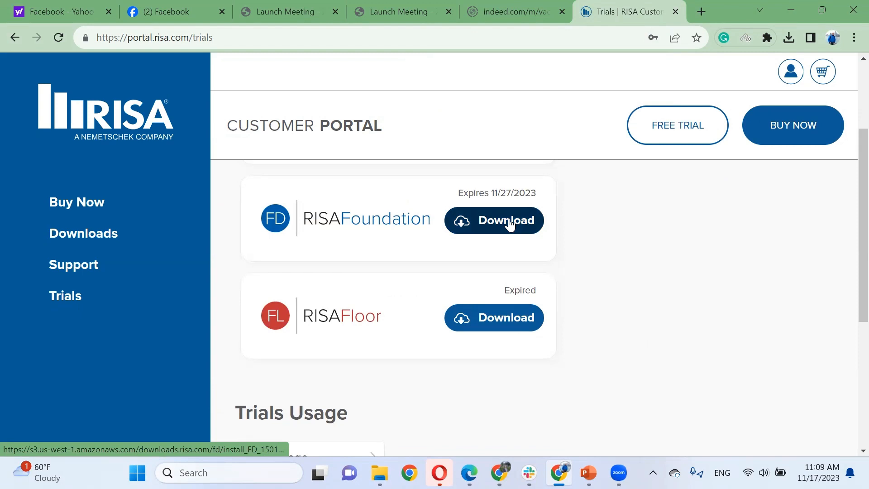
Minimize the open windows and move the RISAFoundation 15.0 shortcut to the middle of the desktop, level with RISAFloor.
left_click(793, 5)
left_click(793, 7)
left_click(793, 7)
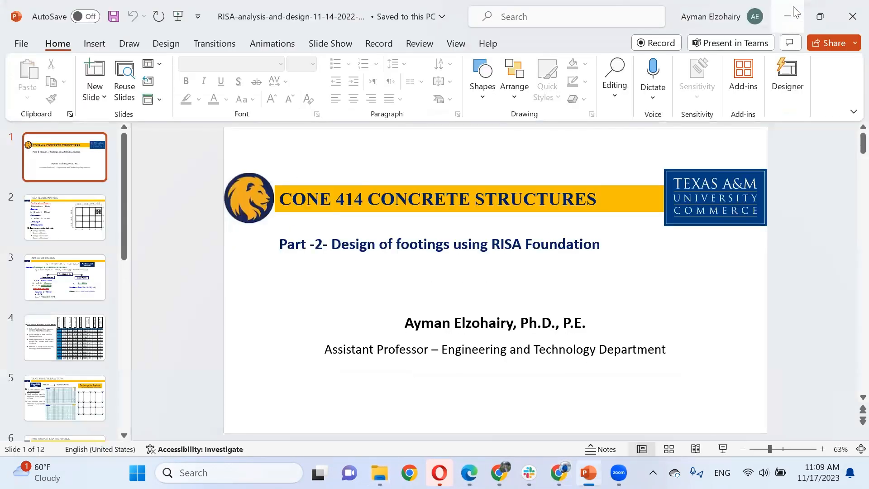
left_click(793, 8)
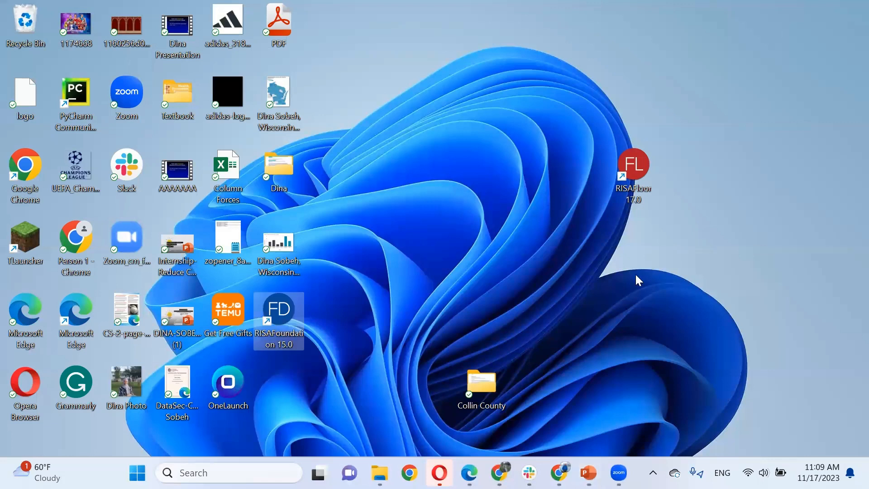
left_click_drag(290, 341, 443, 196)
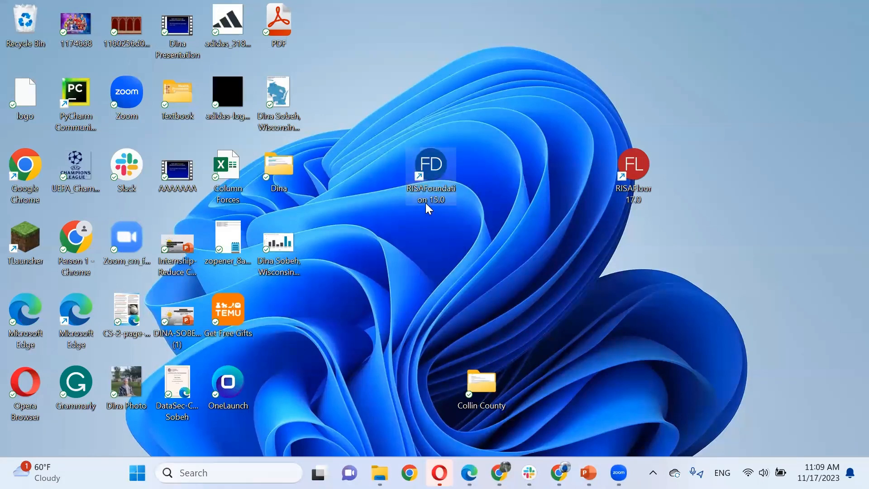
left_click(637, 180)
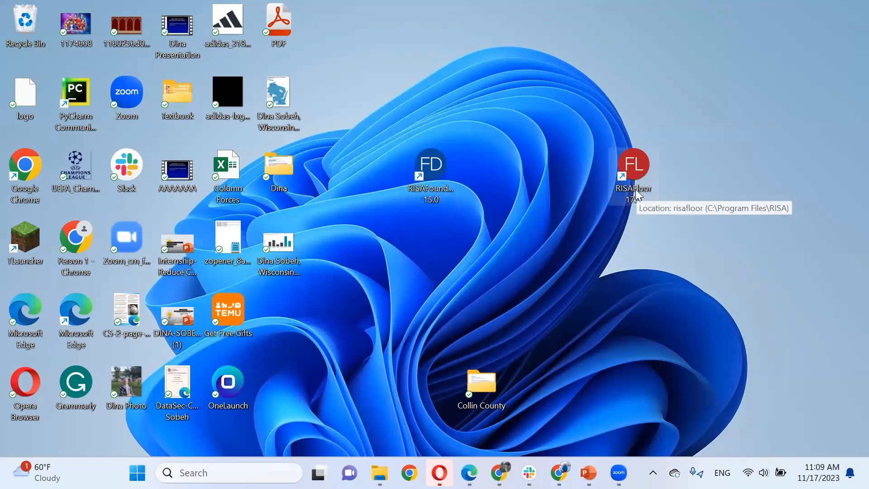
Launch RISAFoundation 15.0 in demo mode and close the Starting a Model dialog.
double_click(424, 190)
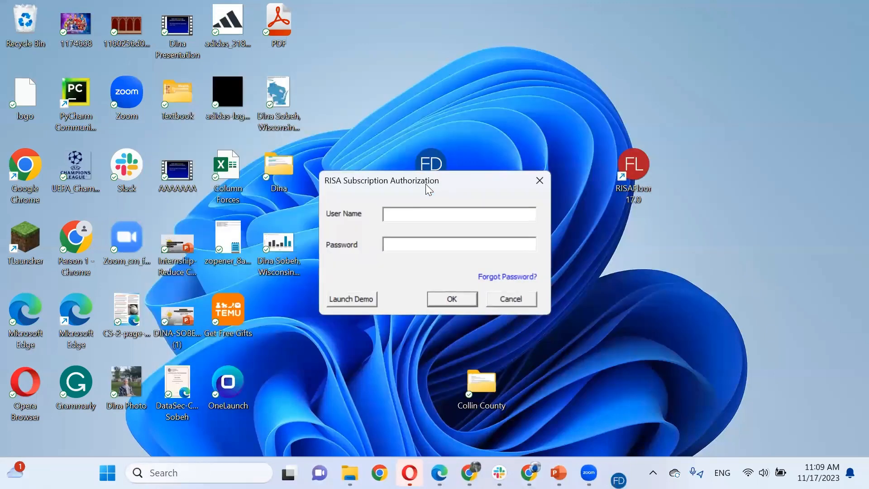
left_click(354, 299)
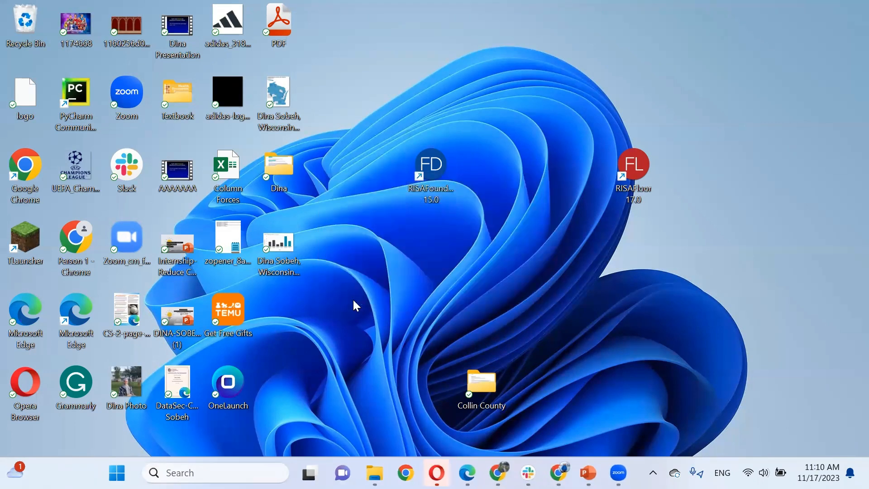
left_click(404, 374)
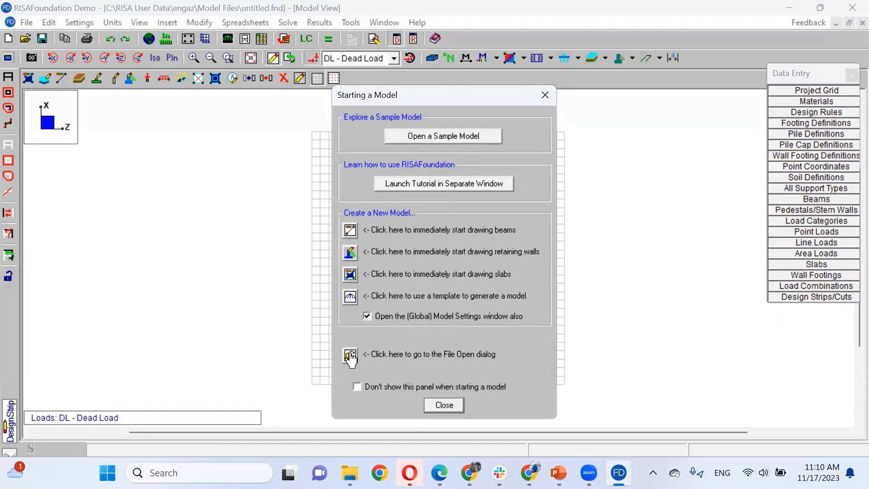
left_click(444, 408)
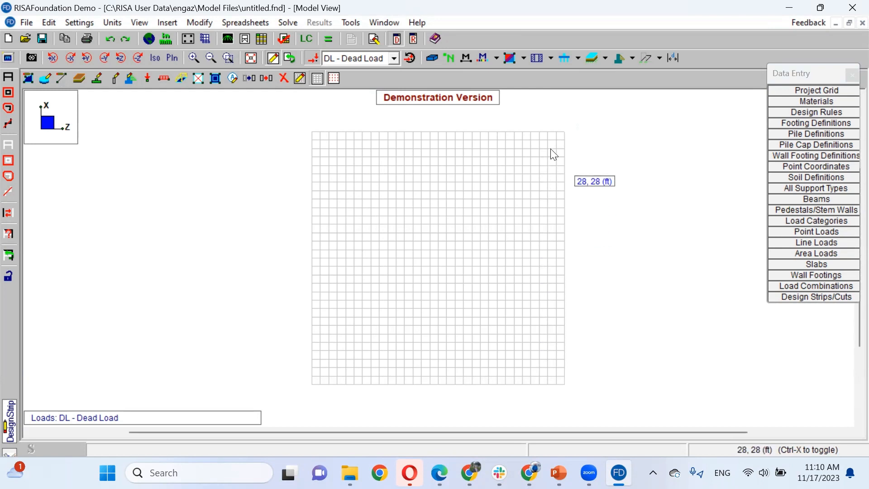
left_click(140, 23)
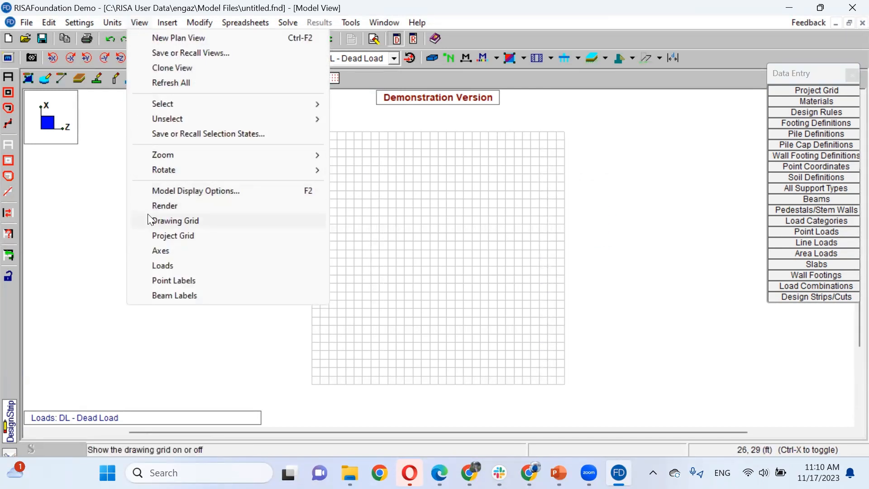
left_click(118, 227)
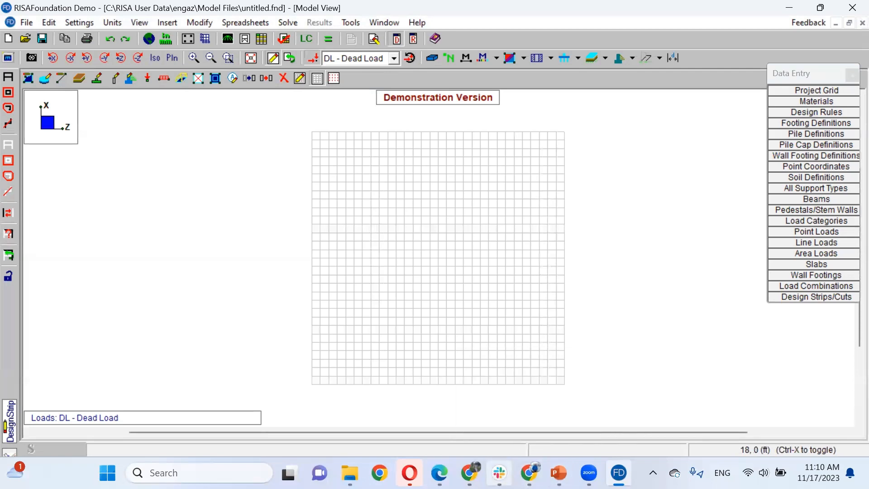
Switch to the PDF in Edge to read the Example-2 square footing problem, and return to RISAFoundation.
left_click(439, 473)
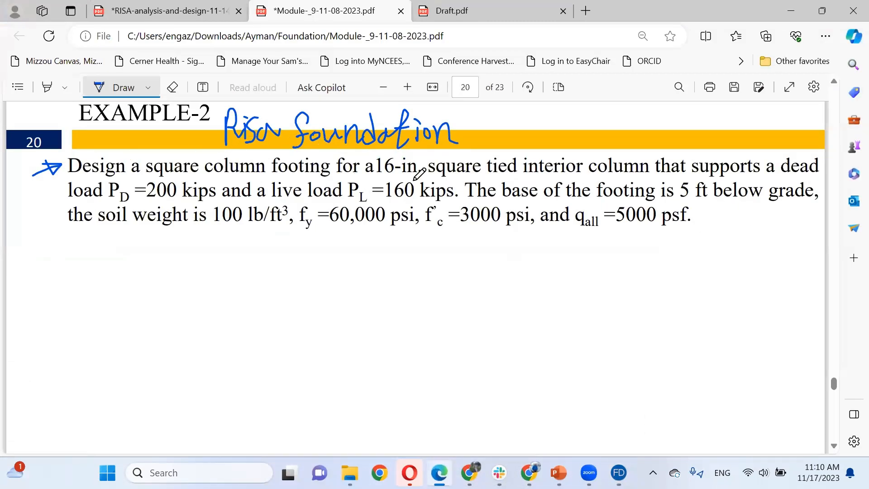
left_click(619, 473)
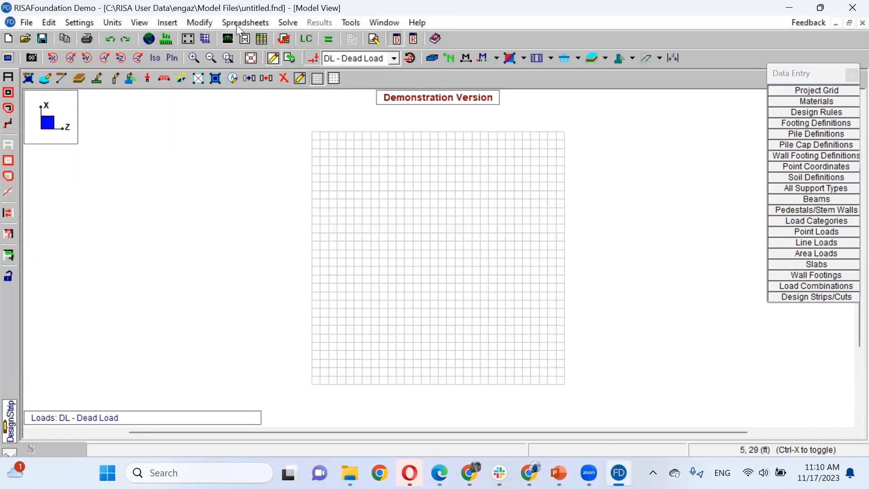
Insert a point with its Z and X coordinates both set to 0 ft.
left_click(167, 22)
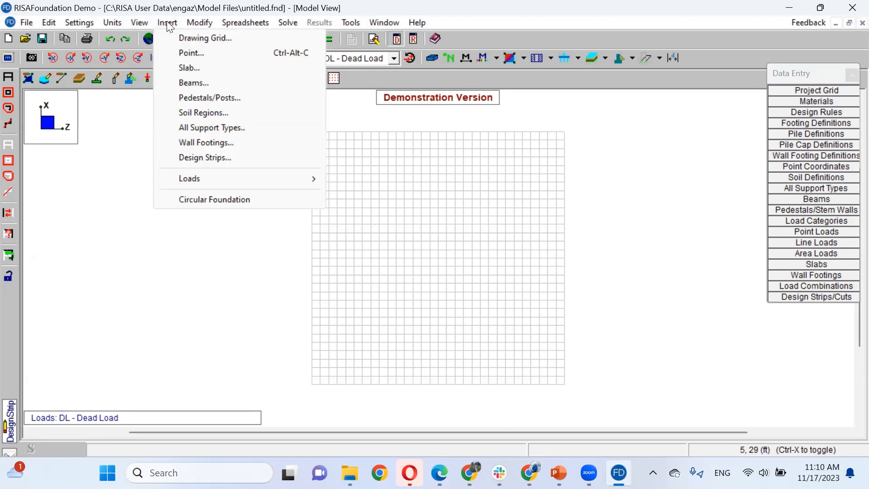
left_click(186, 53)
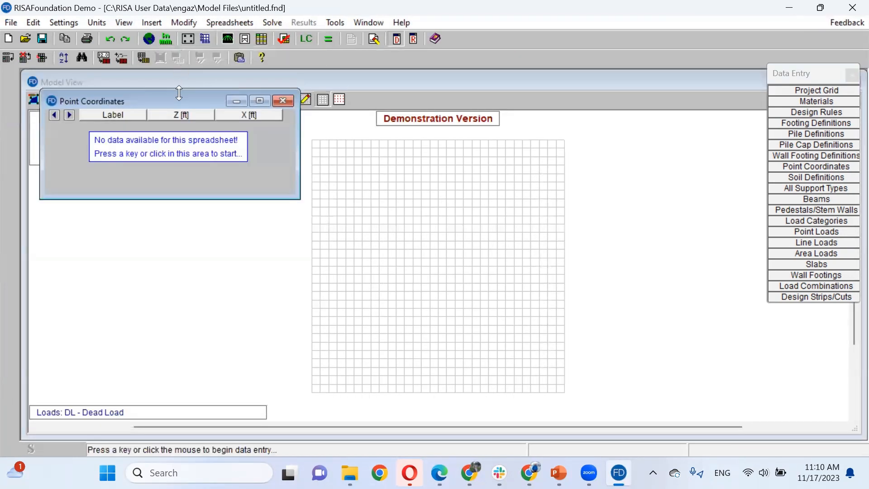
left_click(178, 118)
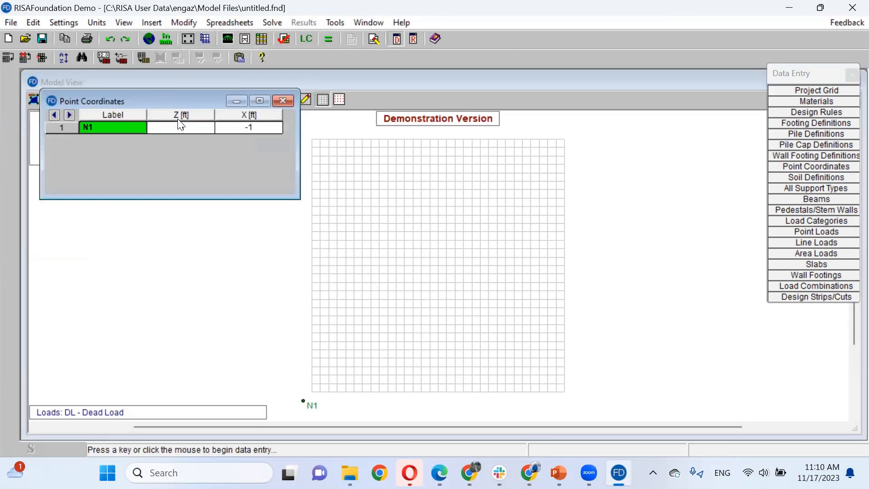
left_click(178, 128)
type("0")
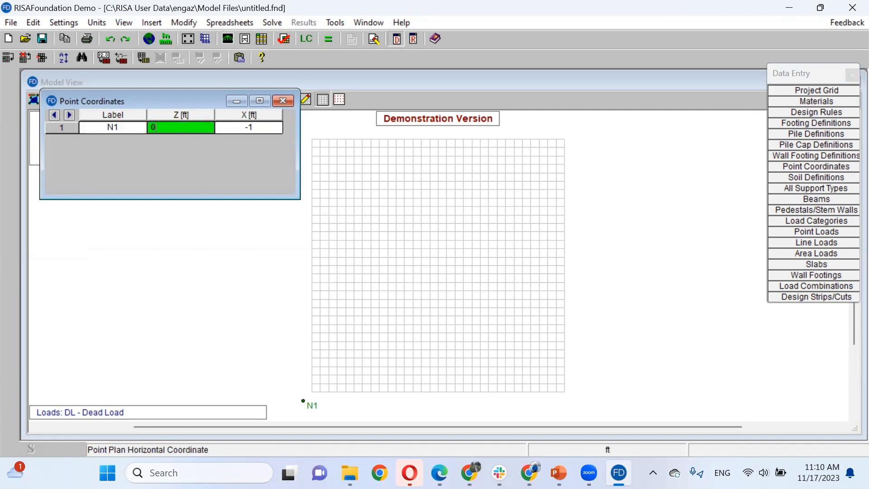
left_click(252, 128)
type("0")
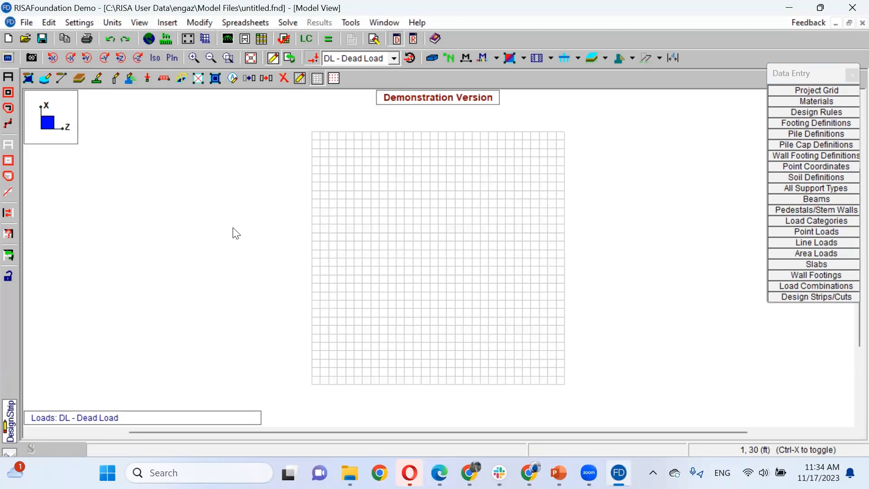
Insert point N1 at Z 20 ft and X 20 ft, and close the point coordinates.
left_click(163, 23)
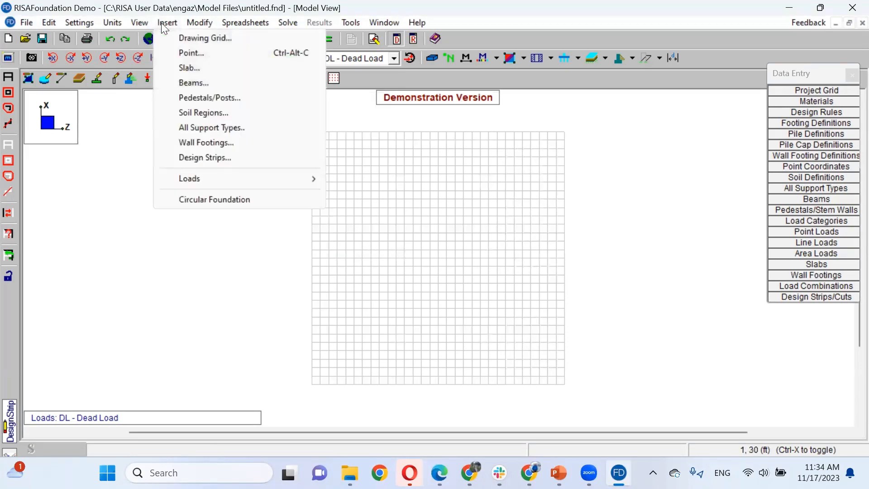
left_click(174, 52)
left_click(206, 150)
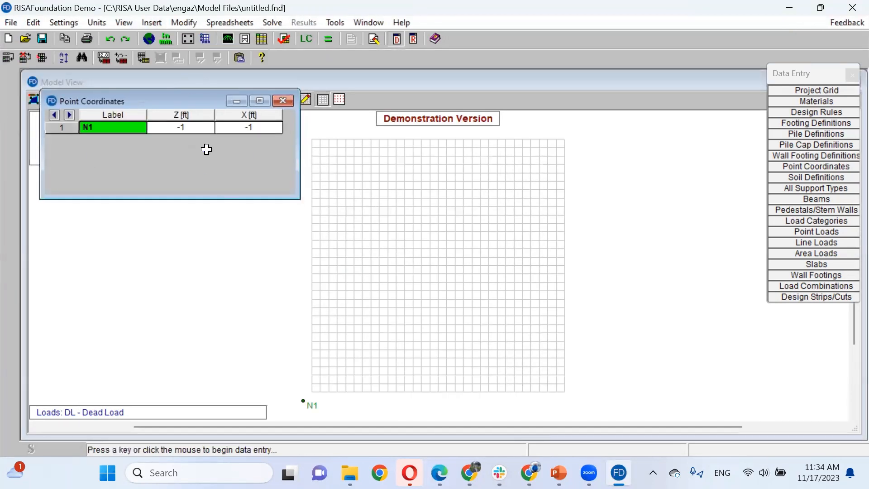
left_click(180, 128)
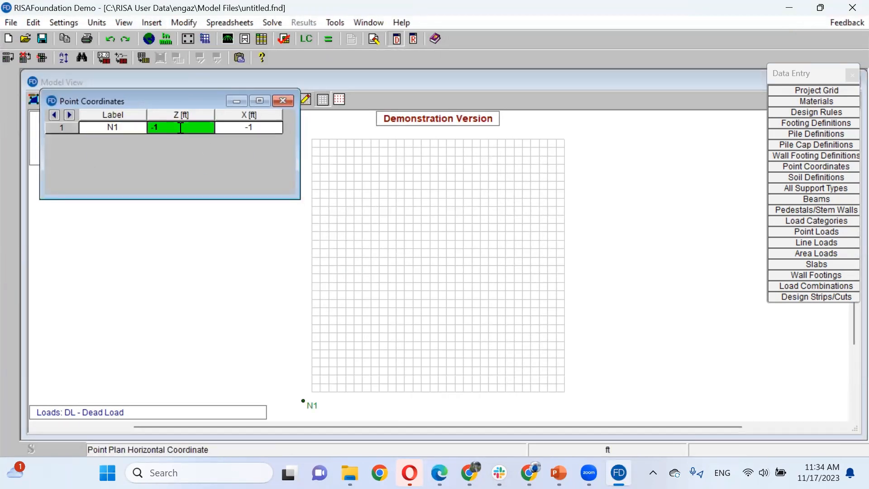
type("20")
left_click(252, 127)
type("2")
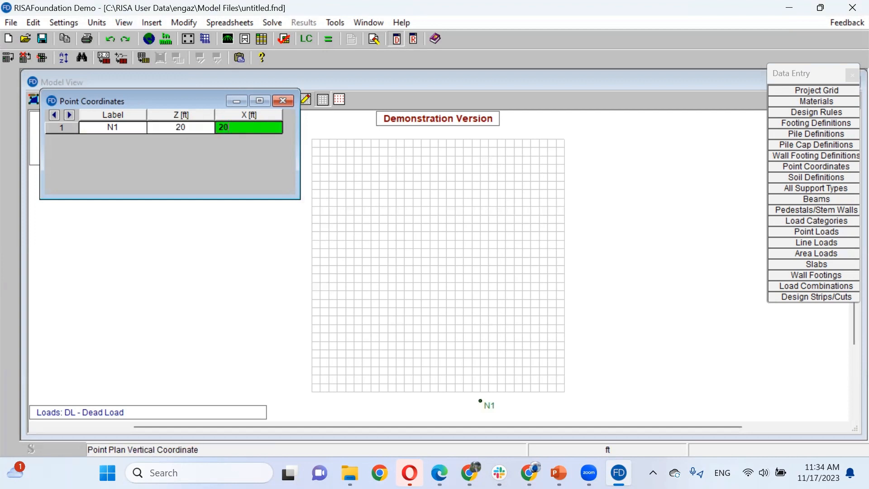
key("Return")
left_click(283, 101)
scroll(516, 212, "up", 2)
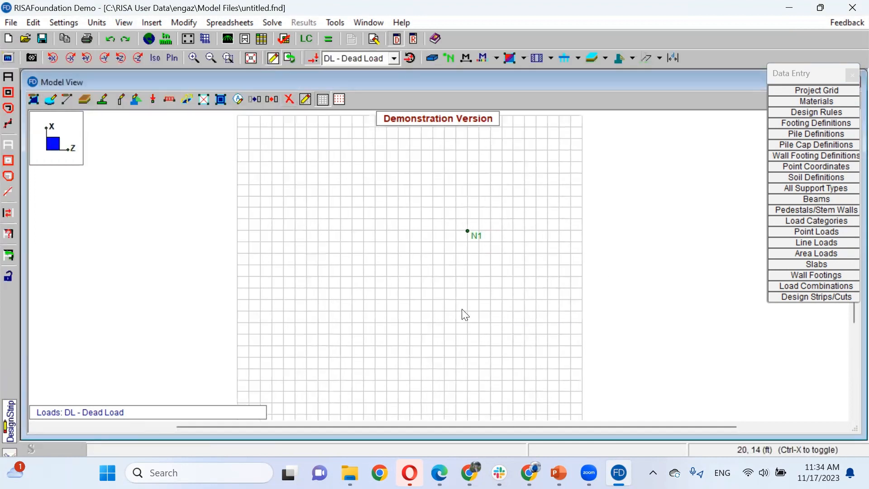
Underline the 200-kip dead load in the Edge PDF and apply a 200 k DL - Dead Load point load in direction Y at N1.
left_click(157, 22)
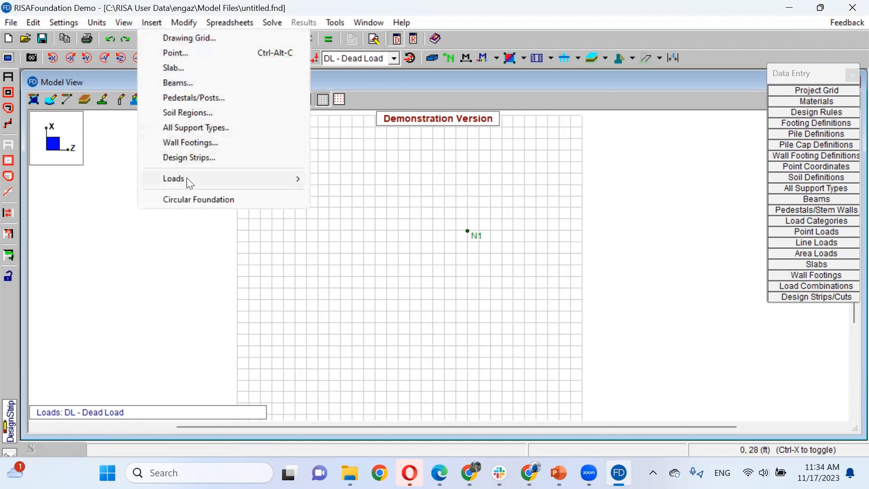
mouse_move(188, 177)
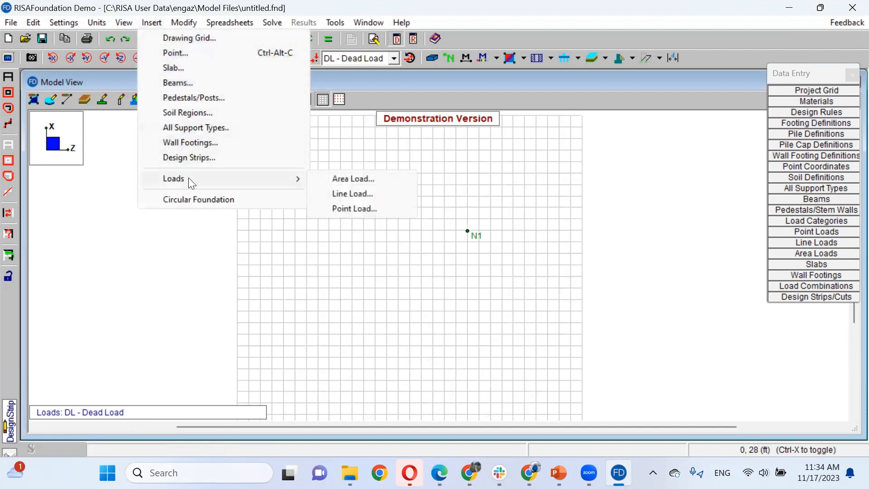
left_click(363, 209)
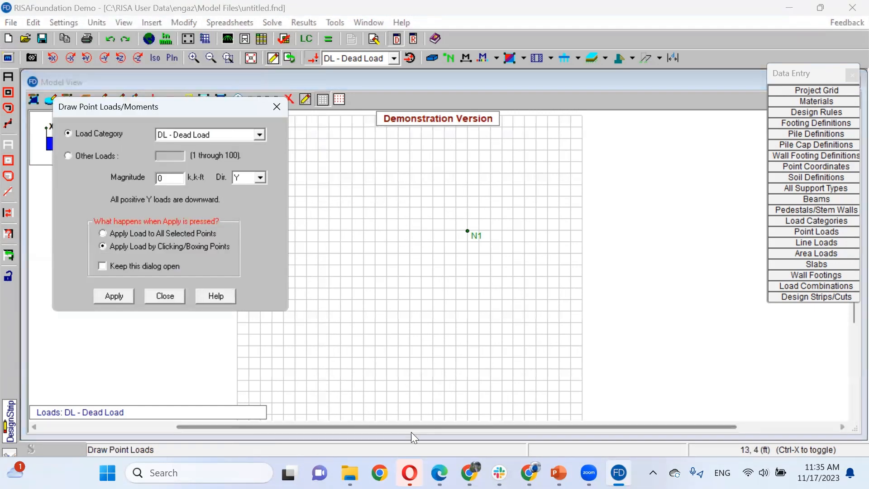
left_click(440, 472)
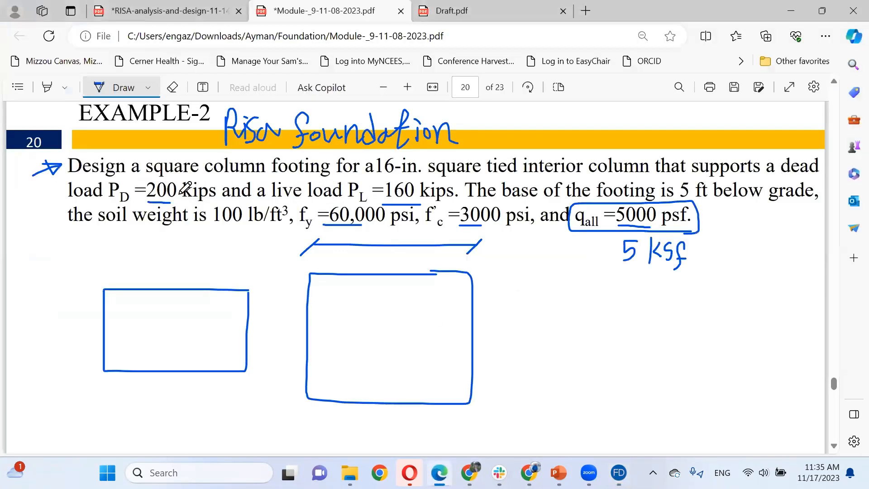
left_click_drag(143, 199, 171, 199)
left_click(619, 473)
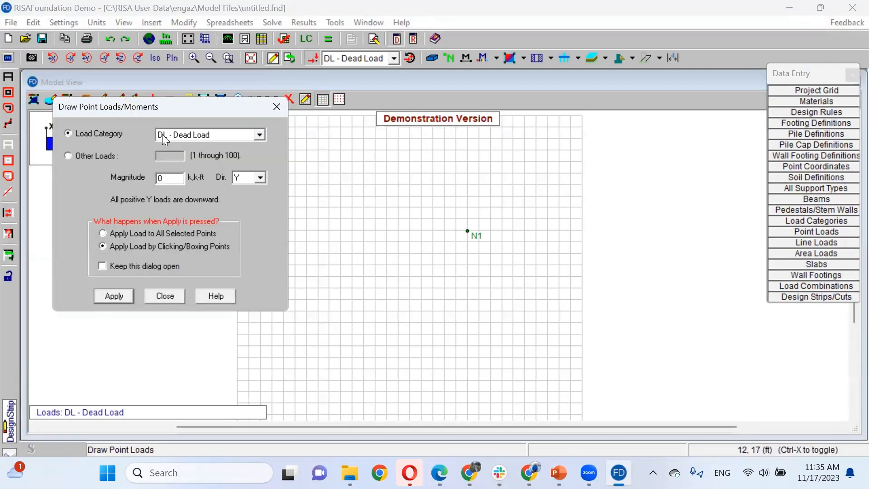
double_click(160, 178)
type("200")
left_click(111, 297)
left_click(468, 231)
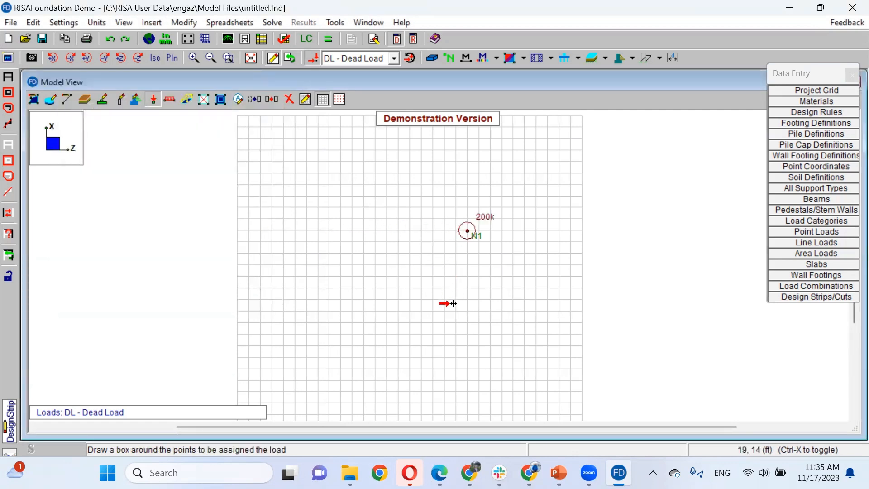
Apply a 160 k LL - Live Load point load in direction Y at N1 and leave the load drawing command.
left_click(151, 23)
mouse_move(239, 178)
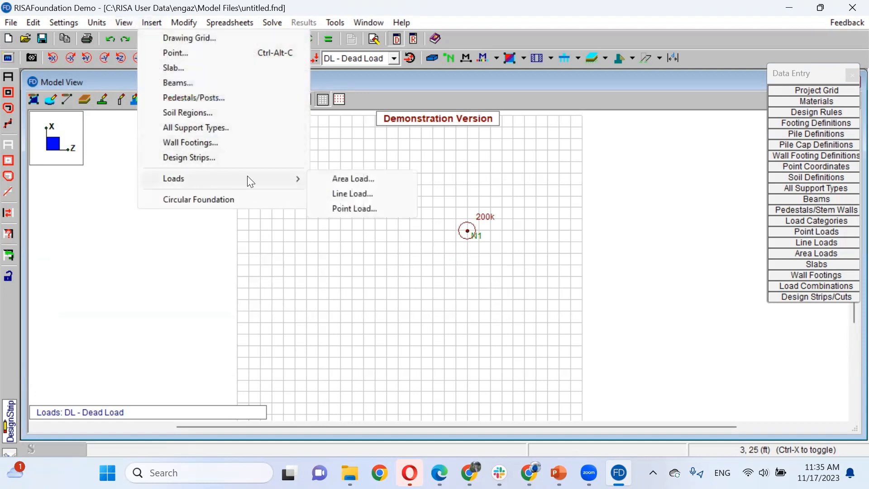
left_click(358, 208)
left_click(198, 134)
left_click(194, 156)
left_click_drag(181, 178, 147, 176)
type("160")
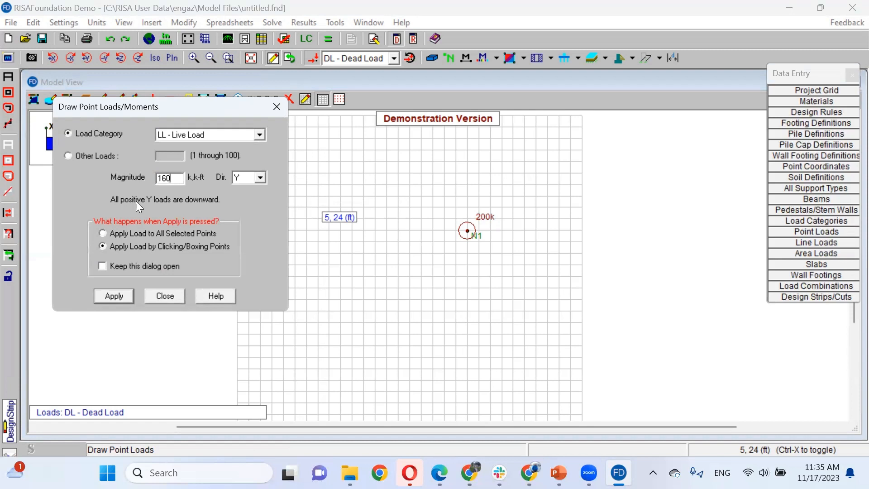
left_click(114, 296)
left_click(467, 230)
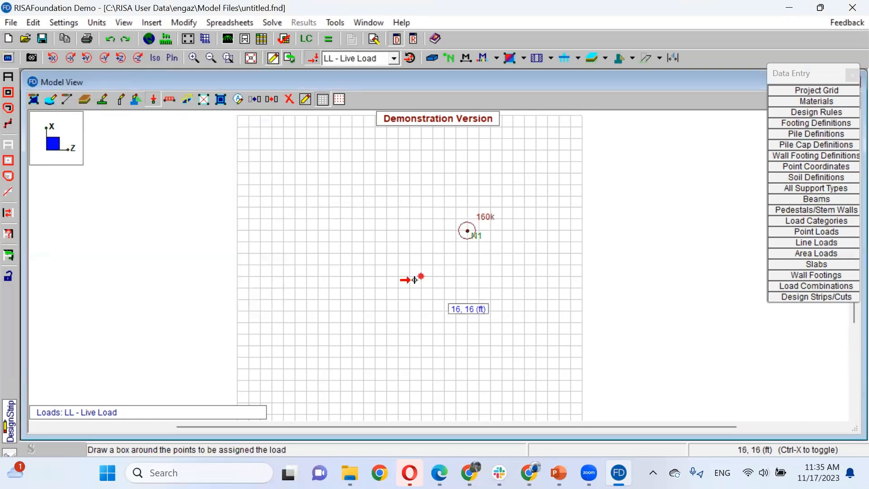
right_click(372, 317)
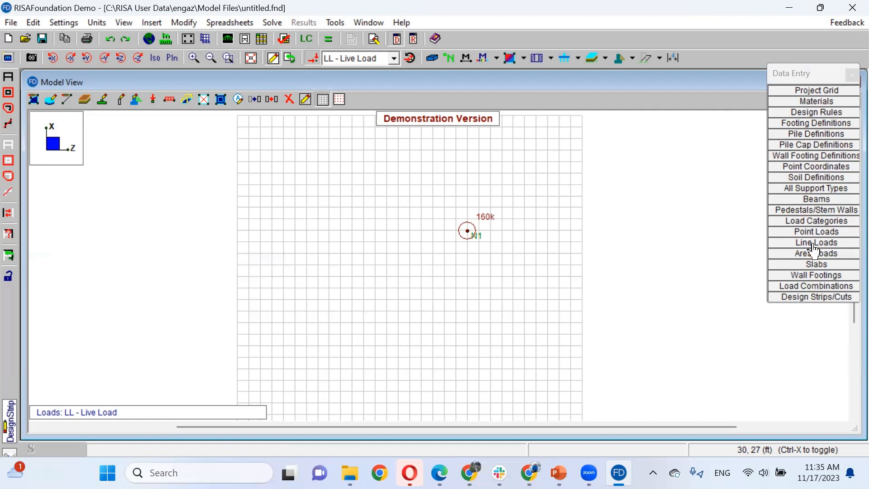
Underline 5 ksf in the Edge PDF, set the default soil's allowable bearing to 5 ksf, and close the soil definitions.
left_click(227, 23)
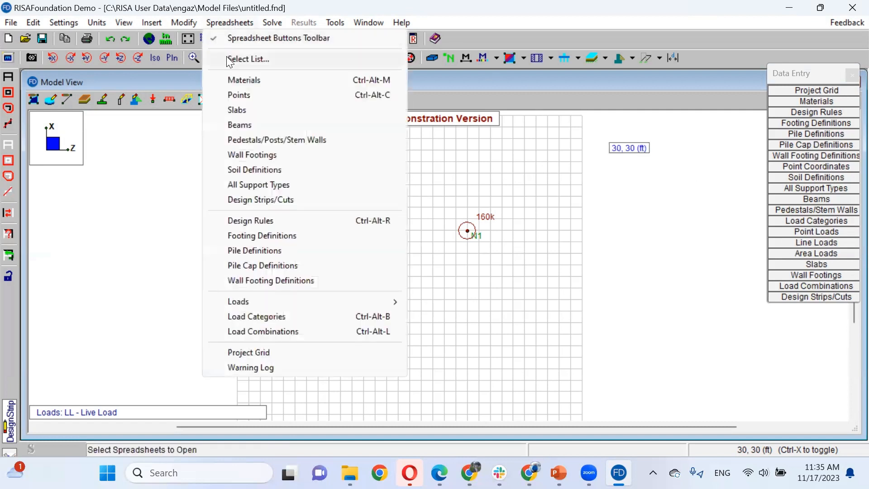
left_click(241, 169)
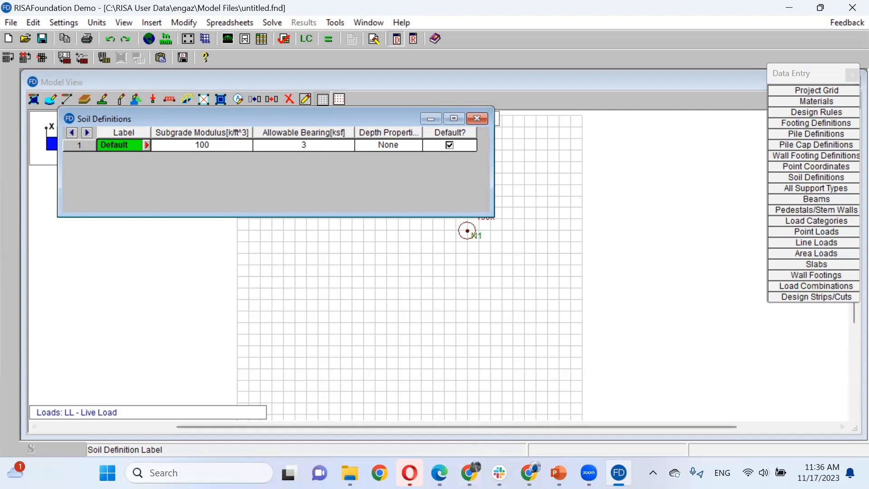
left_click(439, 473)
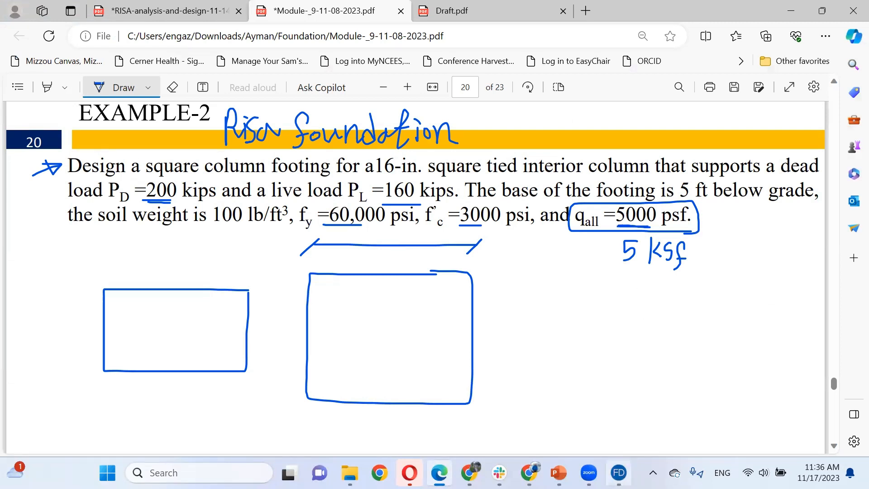
left_click(619, 472)
left_click(302, 146)
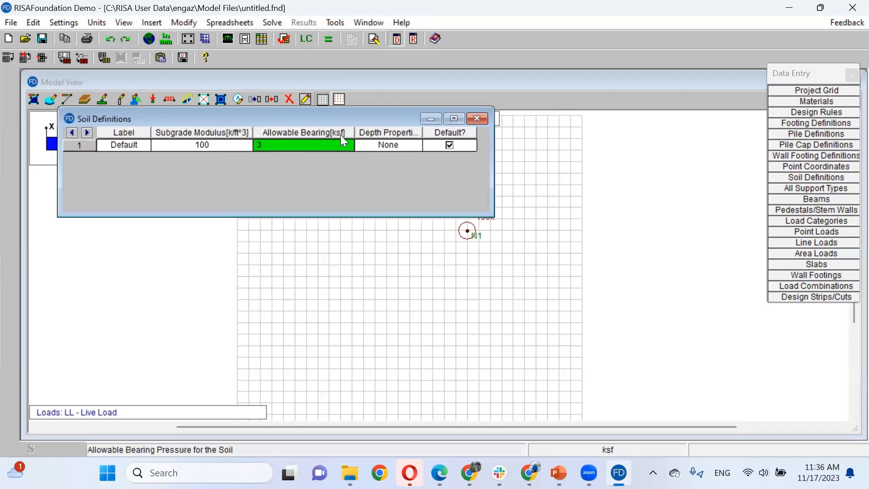
left_click(439, 473)
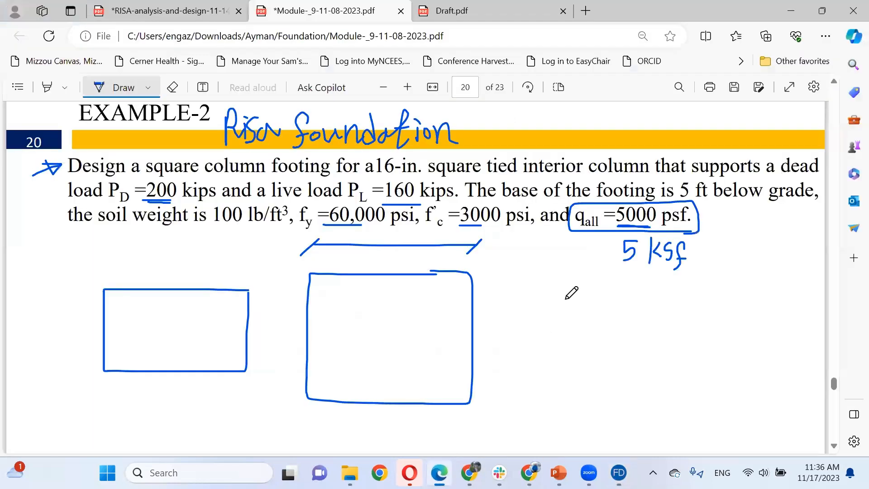
left_click_drag(619, 269, 675, 272)
left_click(619, 473)
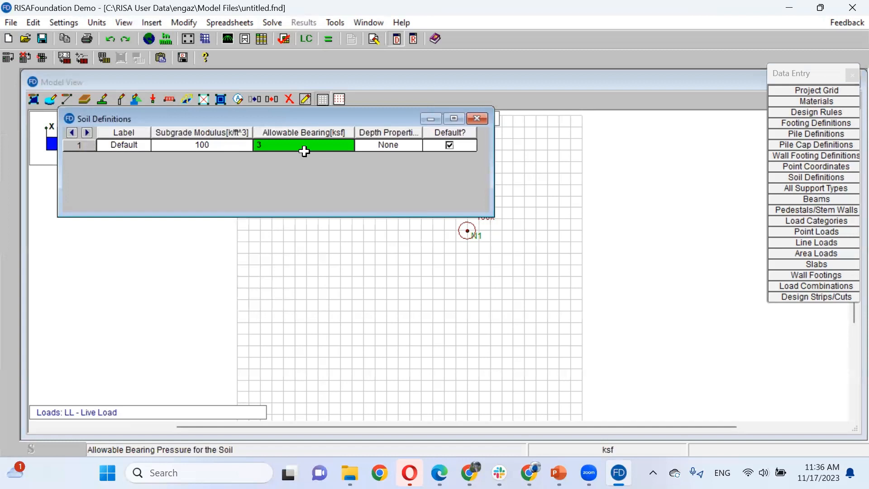
type("5")
left_click(213, 147)
left_click(478, 119)
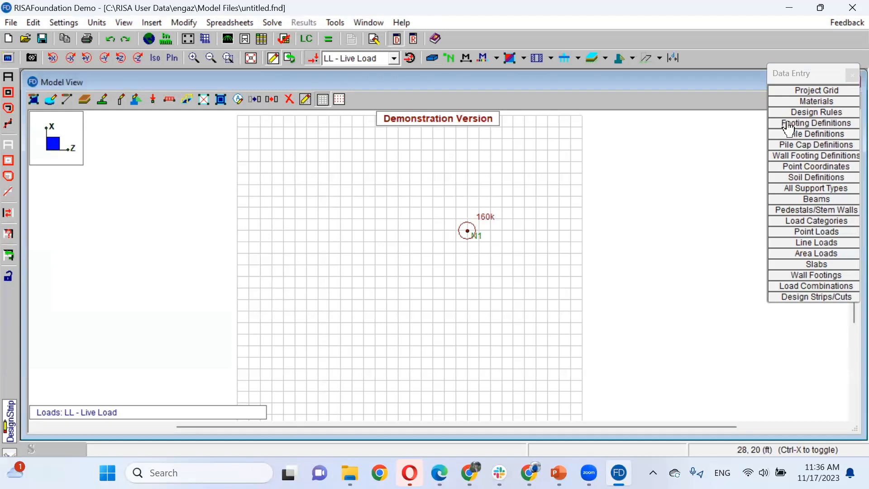
Open the footing definitions, check Footing 1's minimum and maximum steel ratios, and widen the Material column.
left_click(229, 22)
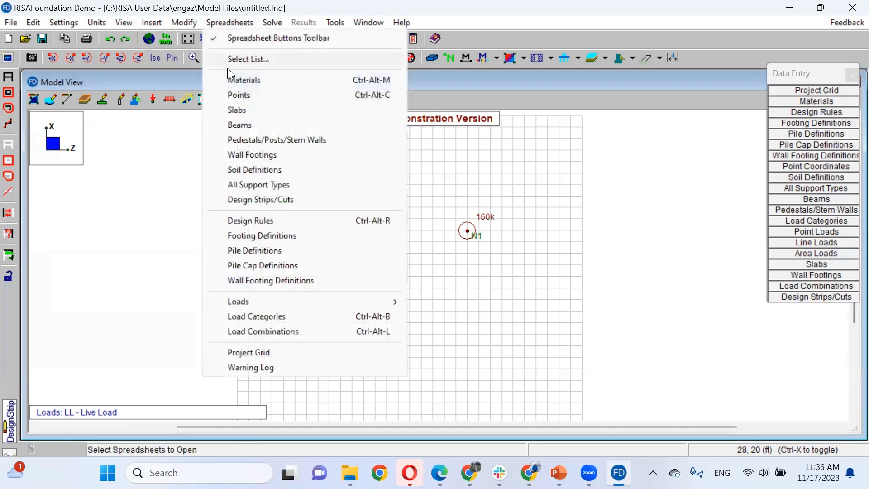
left_click(243, 236)
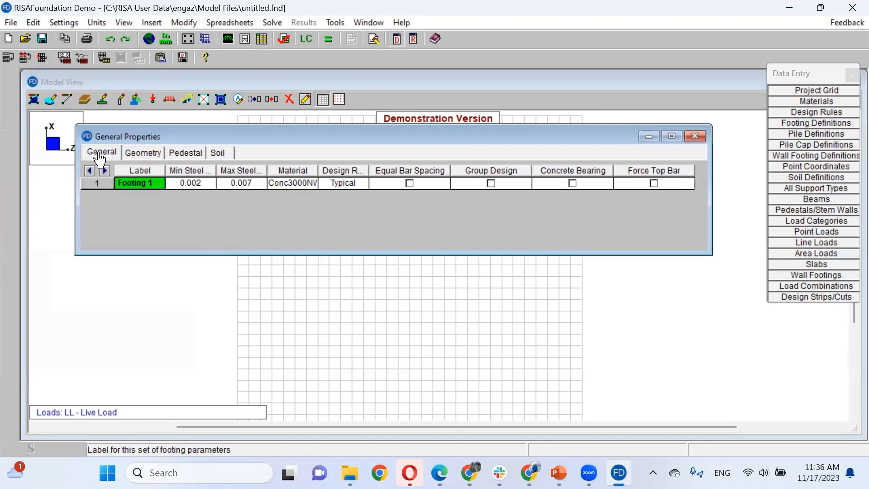
left_click(185, 183)
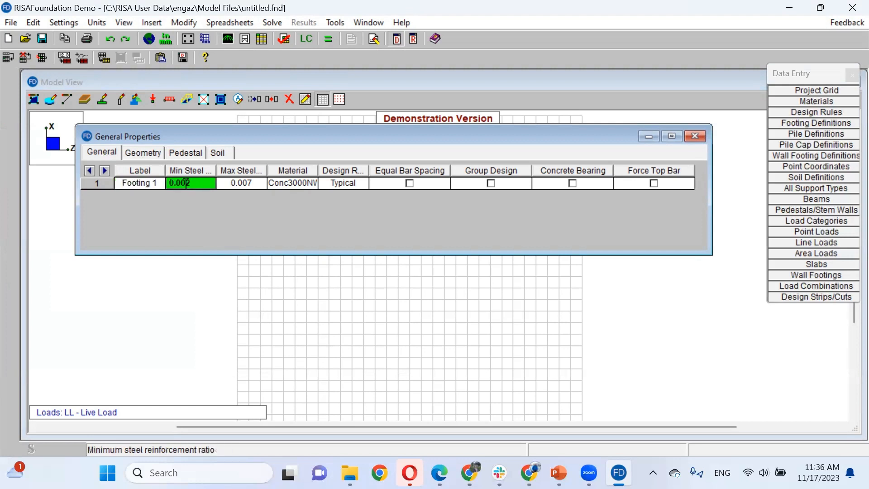
left_click(225, 183)
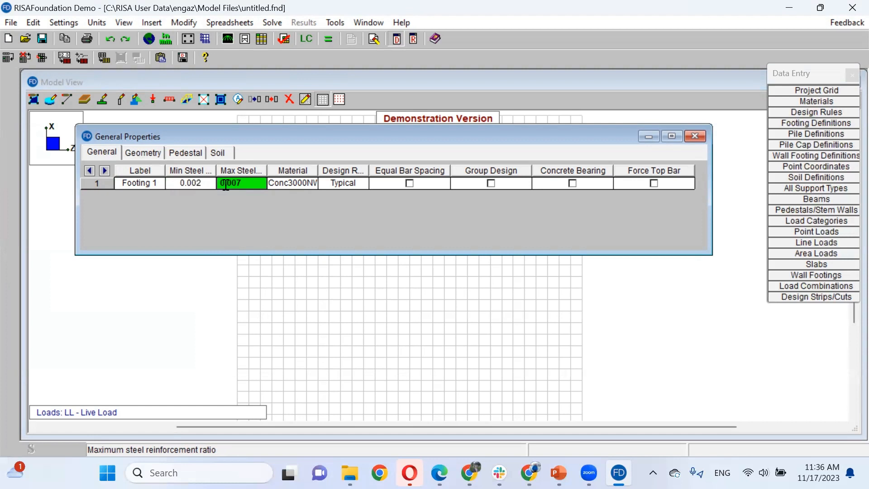
left_click_drag(319, 171, 339, 169)
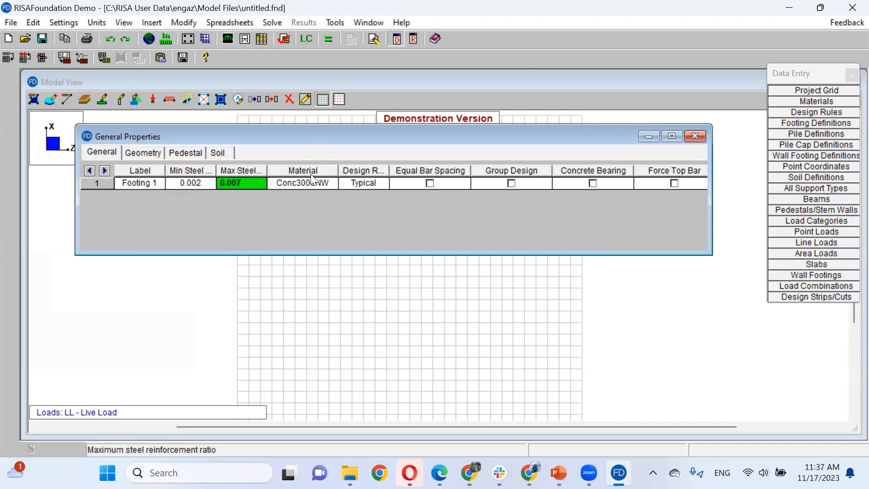
Review the concrete material options for Footing 1 and compare them with the Example-2 concrete strength in the Edge PDF.
left_click(312, 182)
left_click(331, 185)
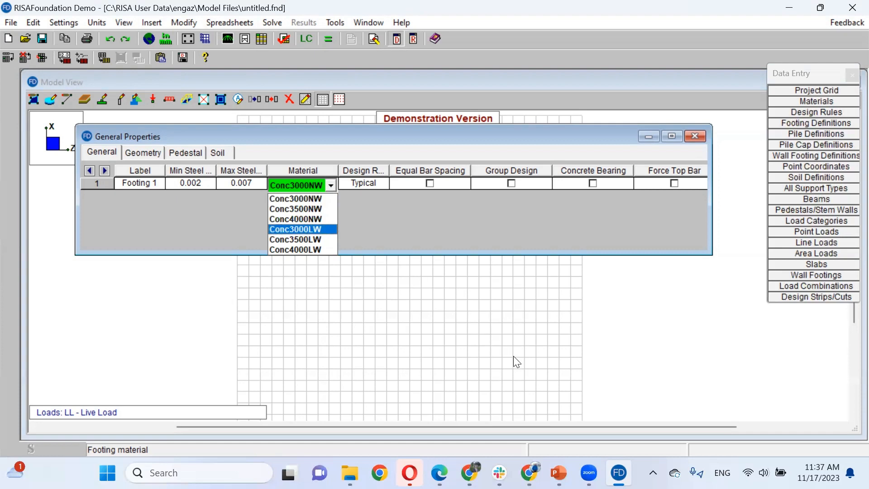
left_click(439, 472)
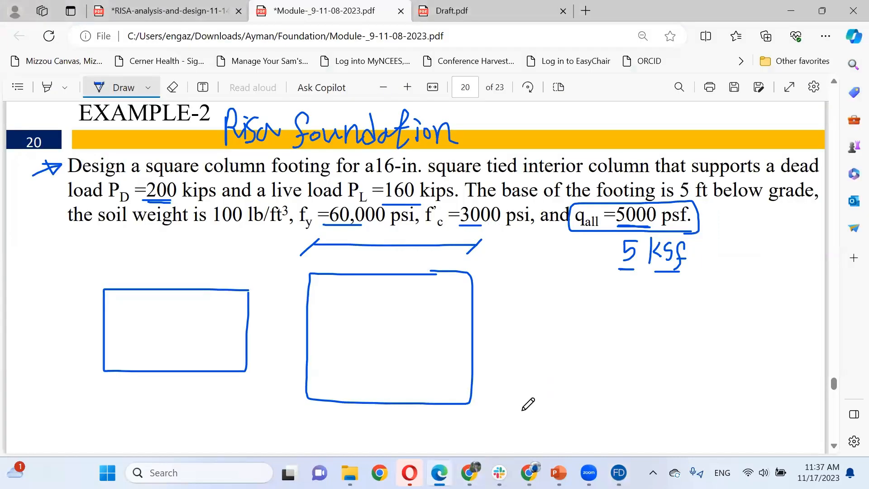
left_click(619, 471)
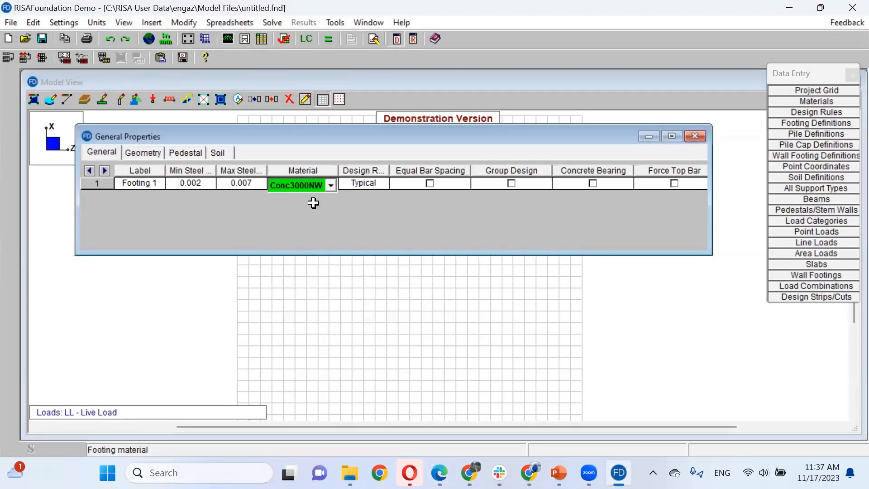
Widen Footing 1's geometry columns and set its thickness increment to 2 in.
left_click(144, 154)
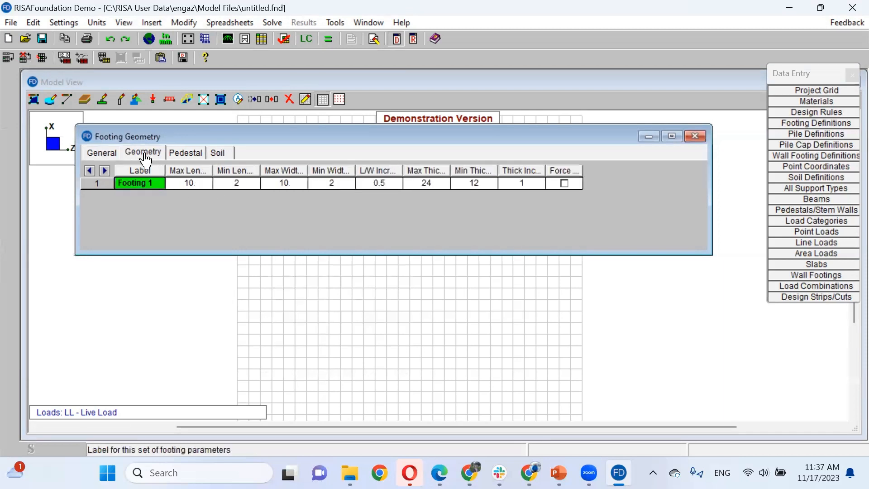
left_click_drag(213, 171, 652, 170)
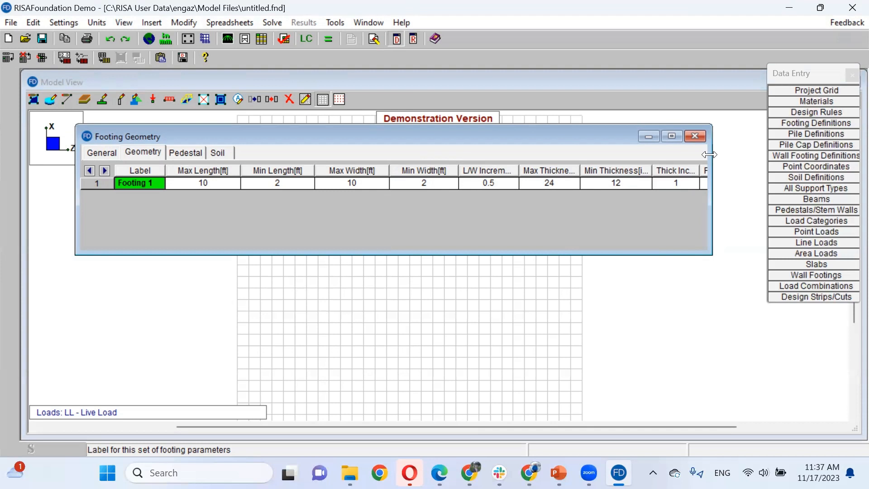
left_click_drag(712, 154, 755, 154)
left_click(685, 183)
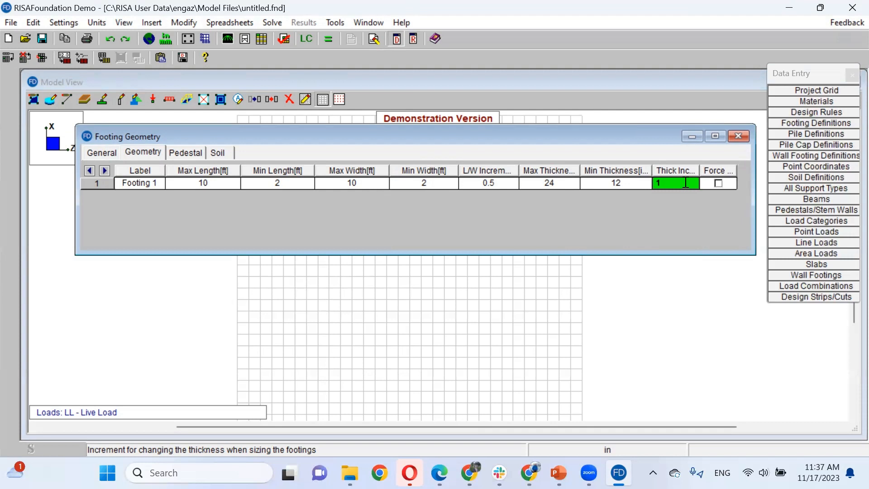
type("2")
left_click(619, 183)
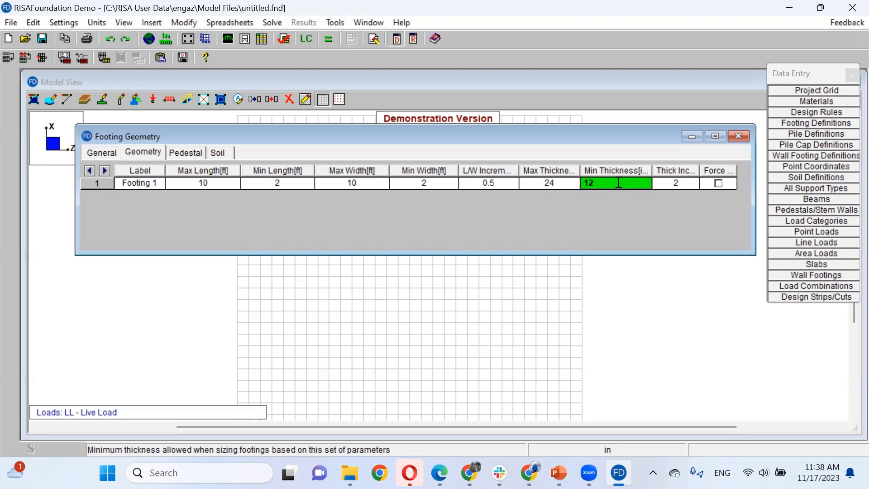
Require a square design for Footing 1 with Force Square and close the footing definitions.
left_click(721, 180)
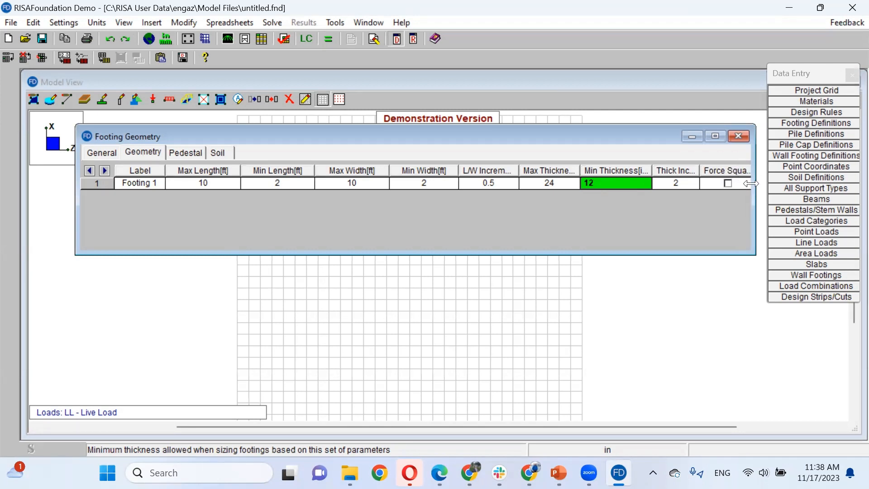
left_click_drag(751, 183, 805, 183)
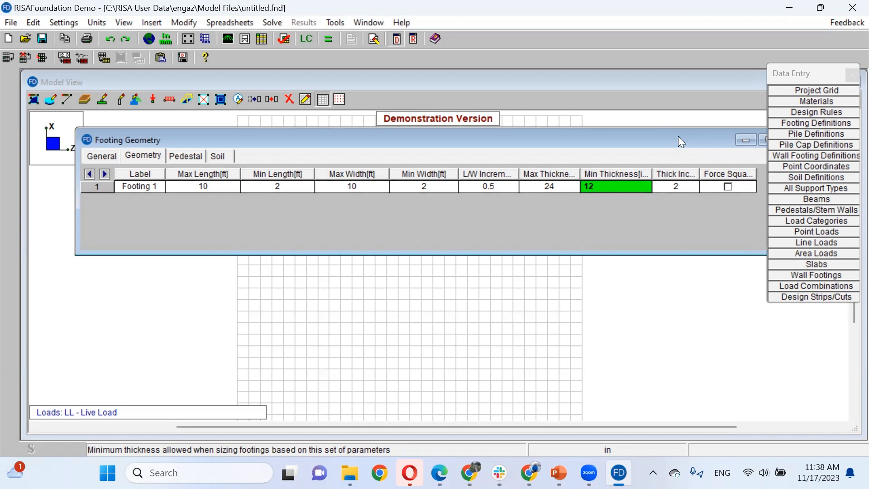
left_click_drag(678, 136, 577, 122)
left_click(627, 170)
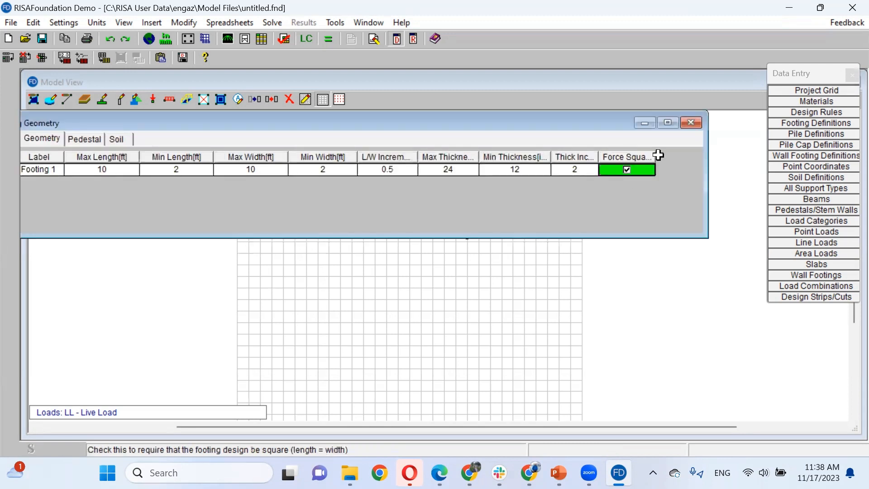
left_click_drag(656, 156, 684, 157)
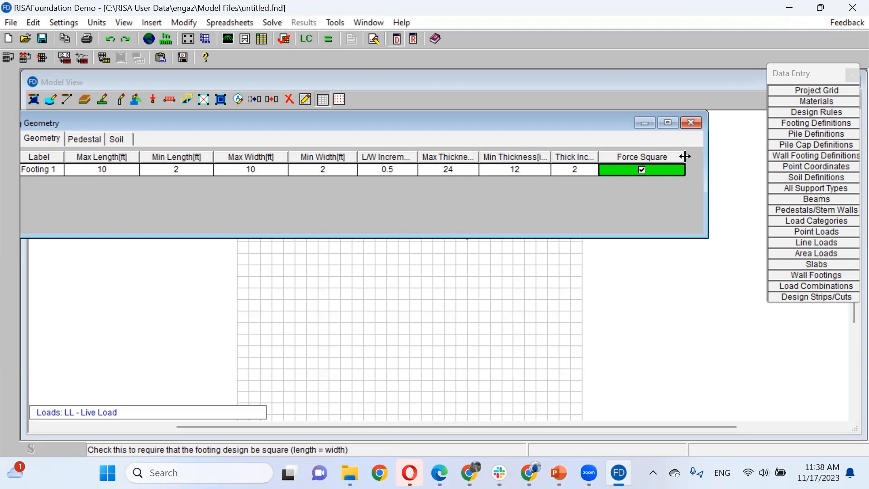
left_click(642, 170)
left_click(642, 171)
left_click(690, 124)
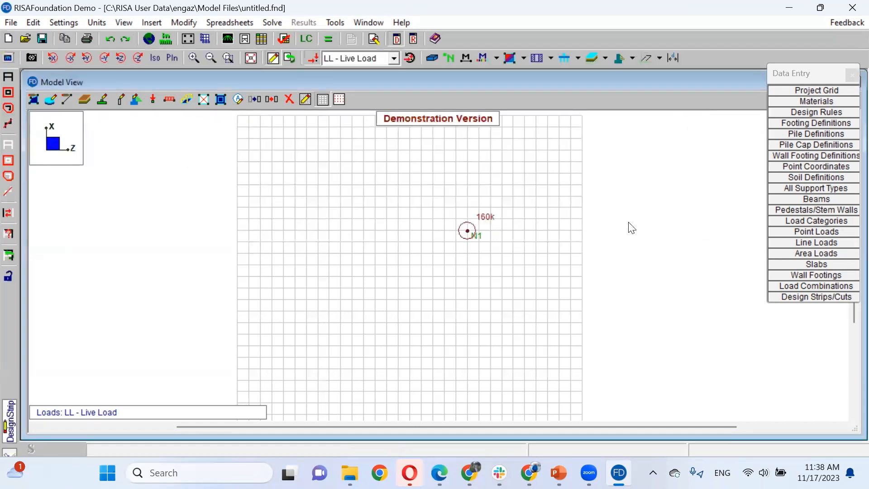
Assign the Footing 1 support type at point N1, leave the assignment command, and solve the model.
left_click(103, 105)
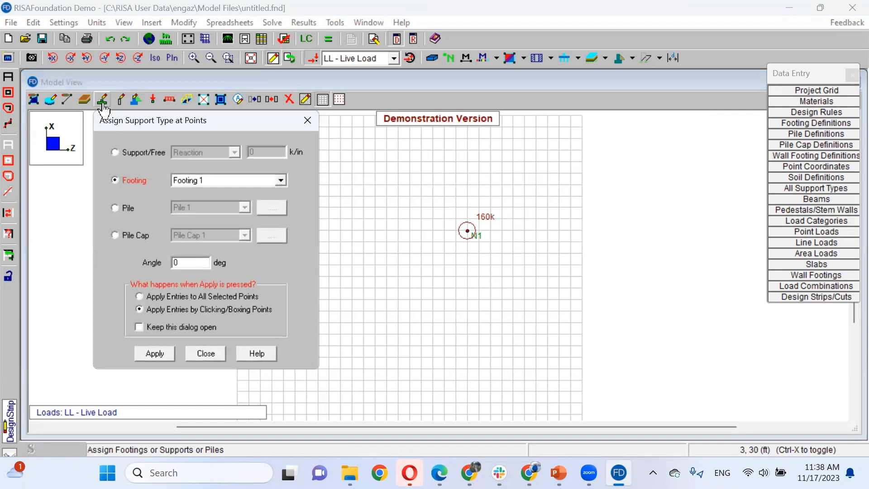
left_click(155, 354)
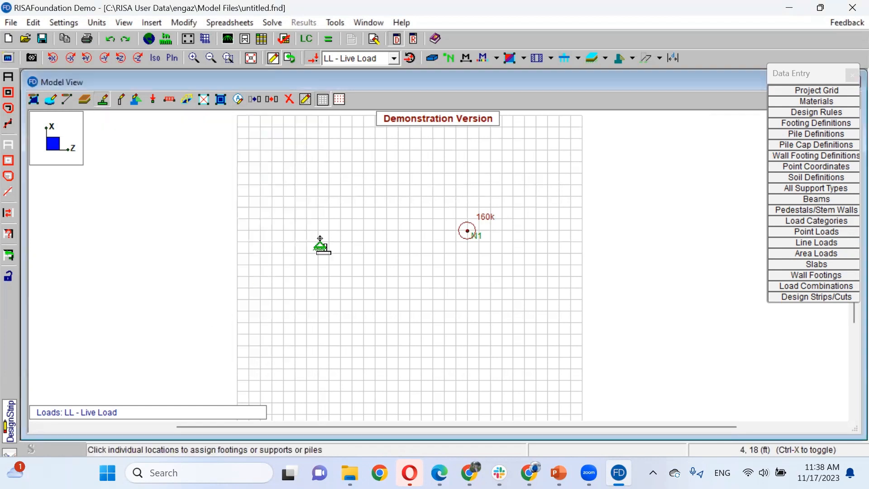
left_click(468, 232)
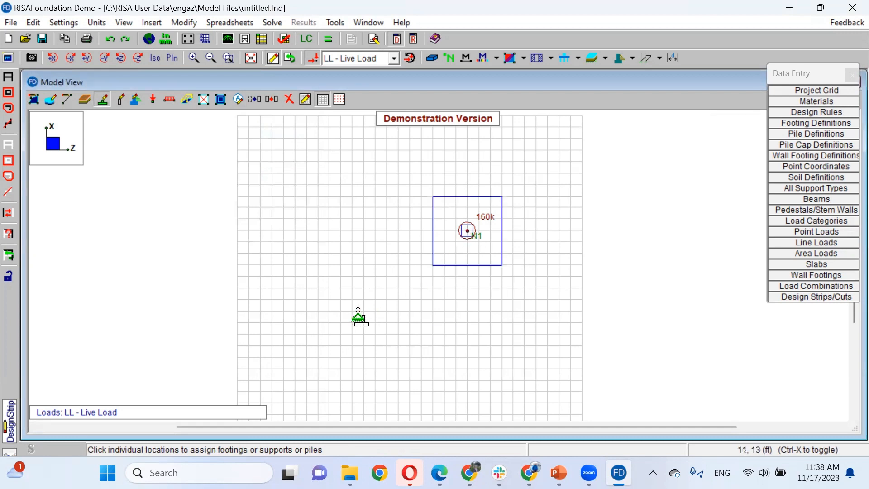
key("Escape")
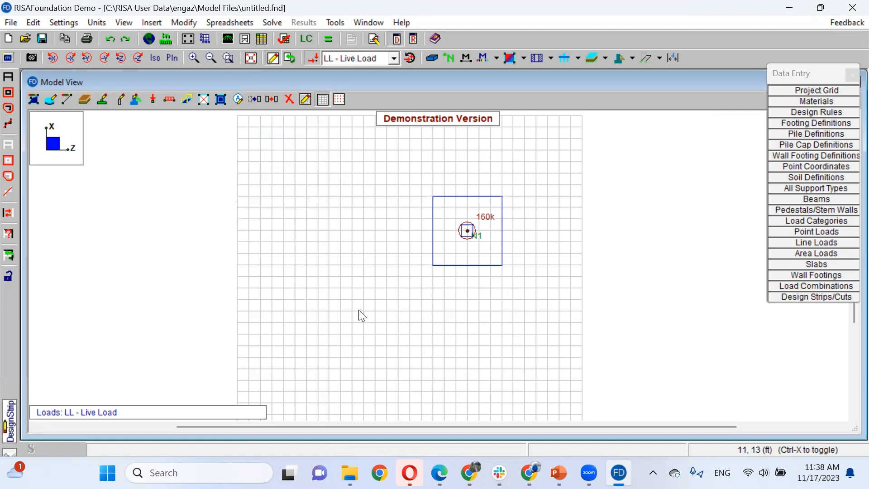
left_click(328, 39)
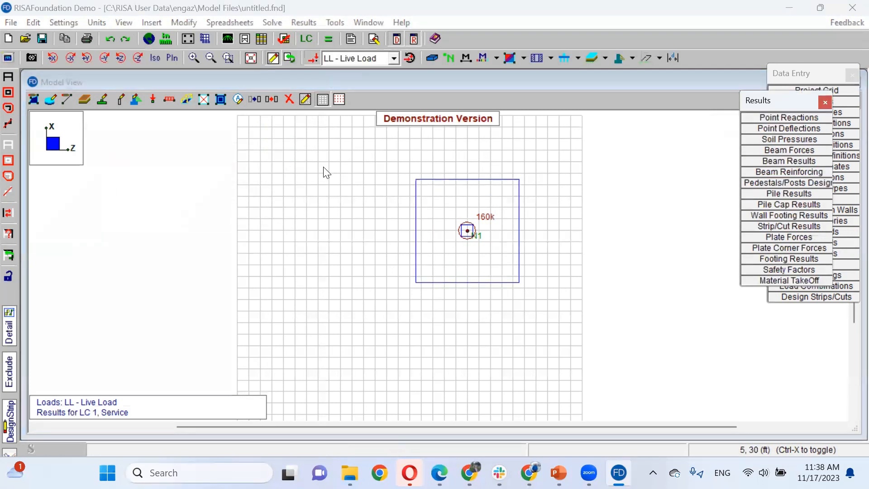
Check the load categories and factors of the Service and Strength load combinations, and close the spreadsheet.
left_click(306, 39)
left_click_drag(325, 167, 182, 127)
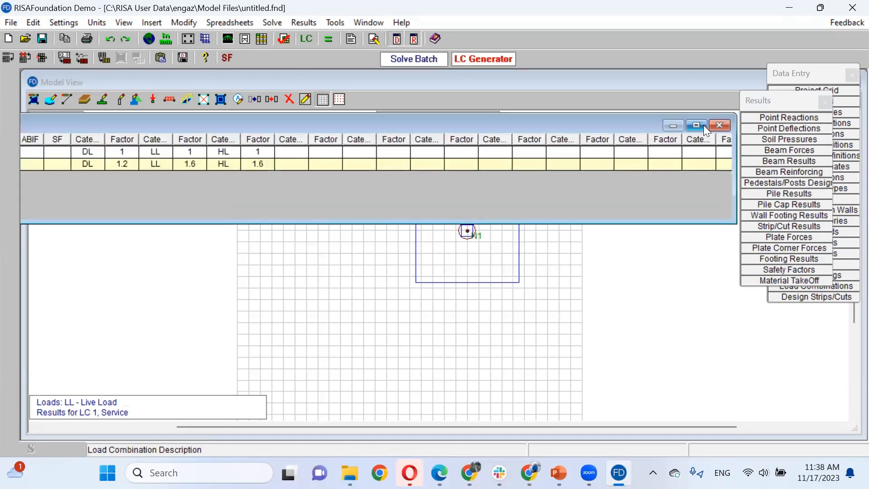
left_click(718, 126)
left_click(231, 23)
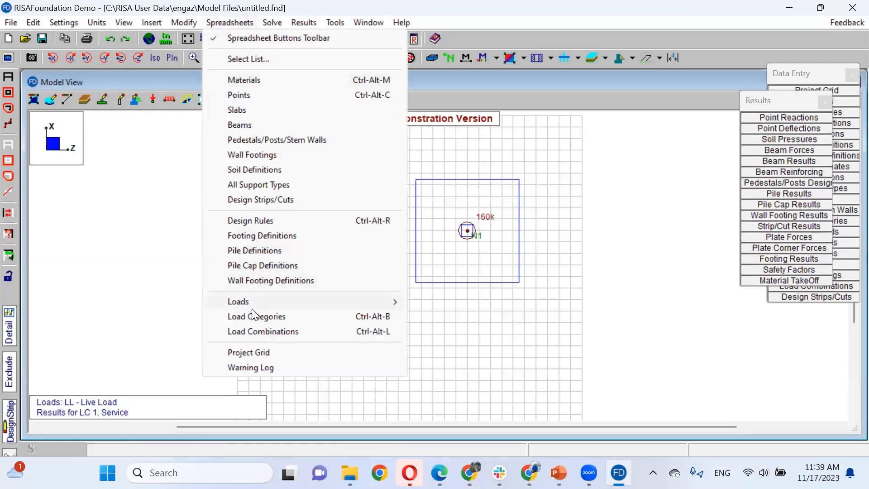
left_click(254, 331)
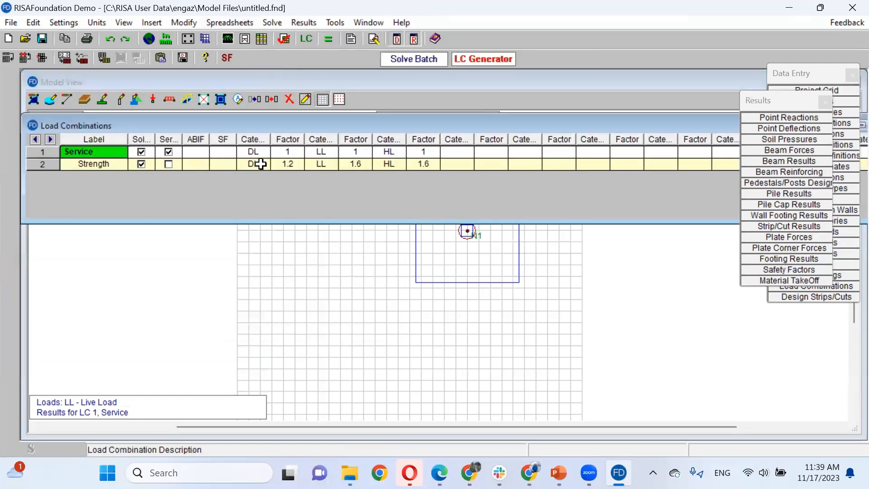
left_click(280, 164)
left_click(317, 164)
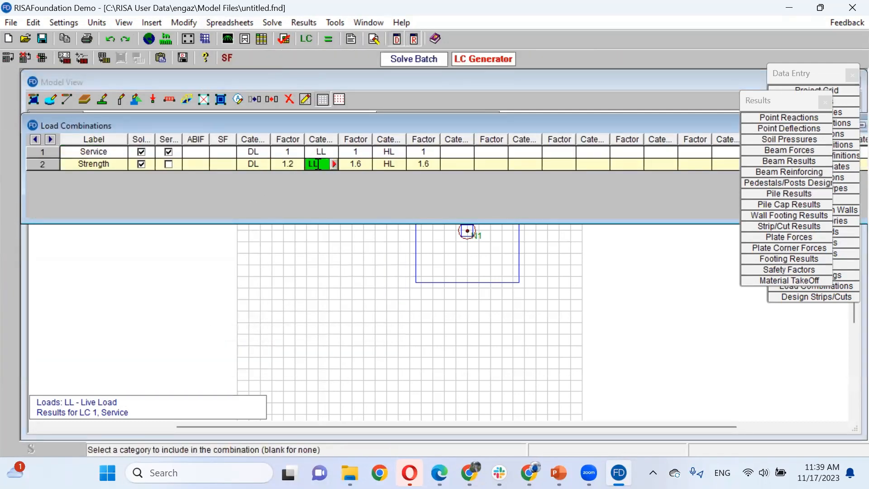
left_click(357, 163)
left_click_drag(441, 121, 206, 122)
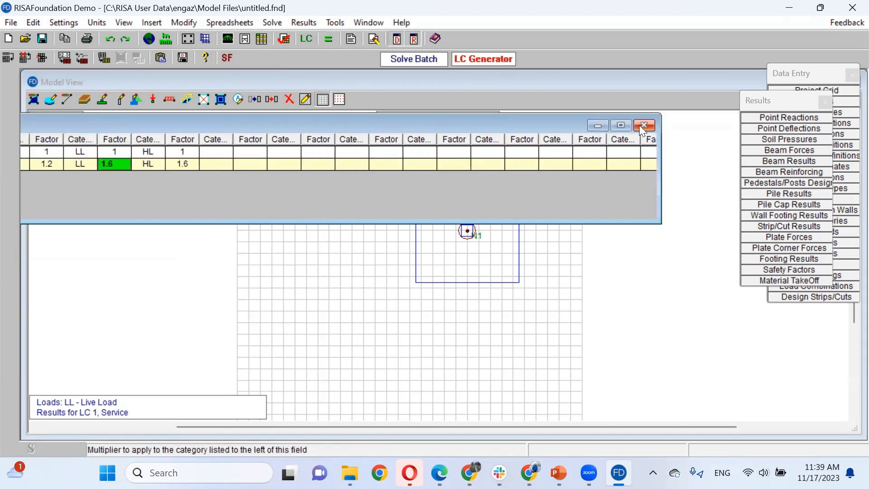
left_click(642, 126)
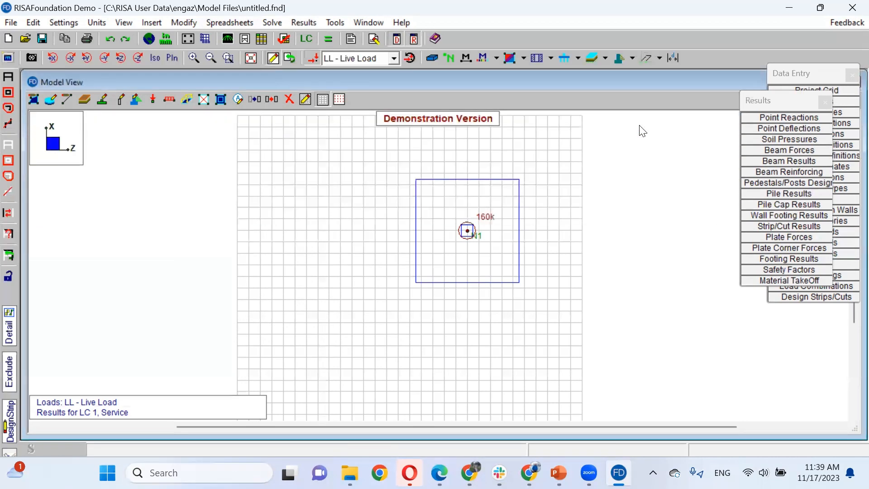
Solve the model again, clearing the current results, and open the footing results.
left_click(329, 38)
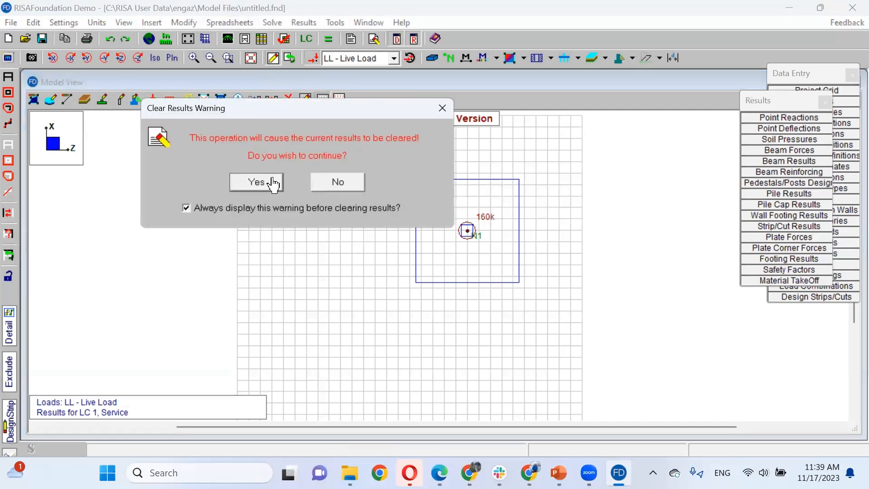
left_click(271, 177)
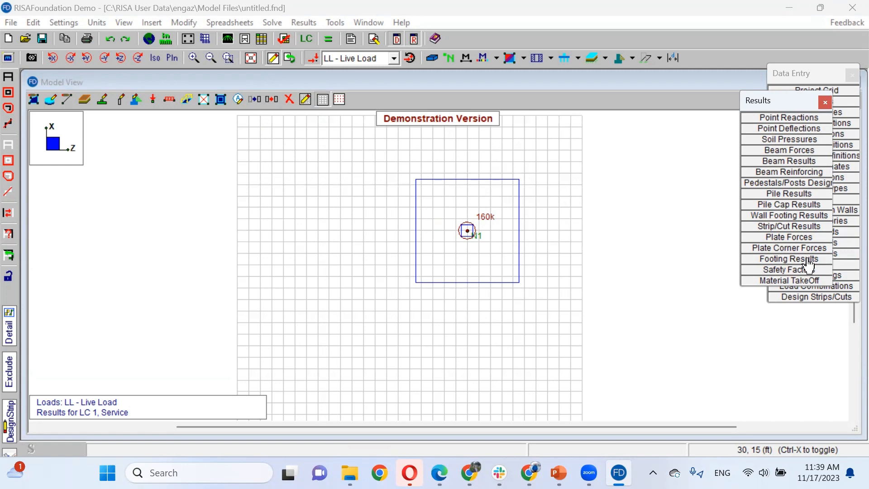
left_click(297, 25)
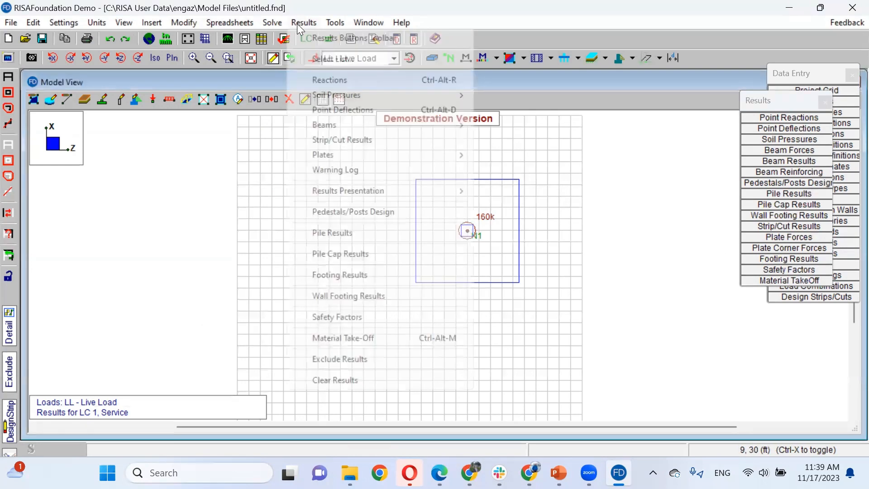
left_click(327, 273)
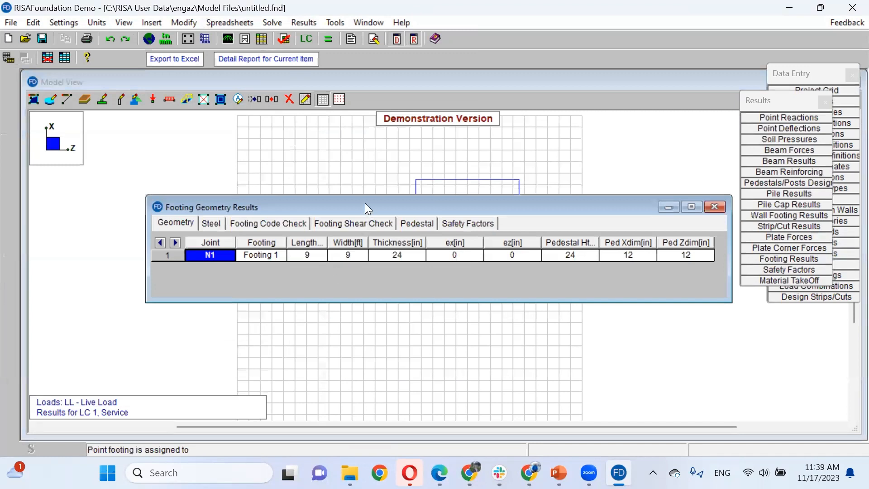
Check the design length, width and thickness of the footing at N1 in the geometry results.
left_click_drag(364, 203, 257, 66)
left_click(188, 118)
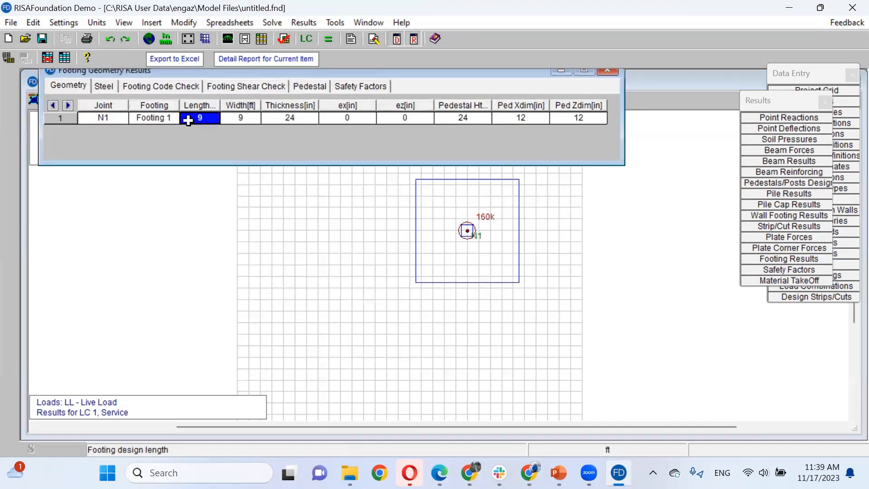
left_click(232, 119)
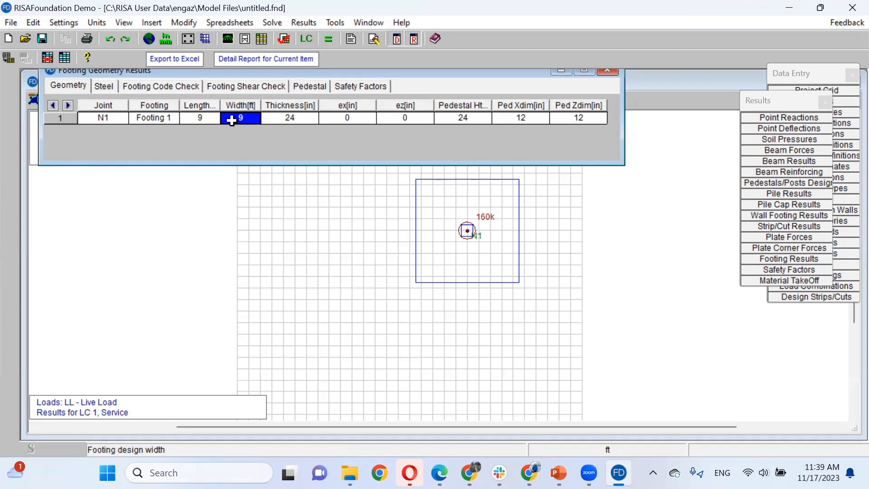
left_click(267, 119)
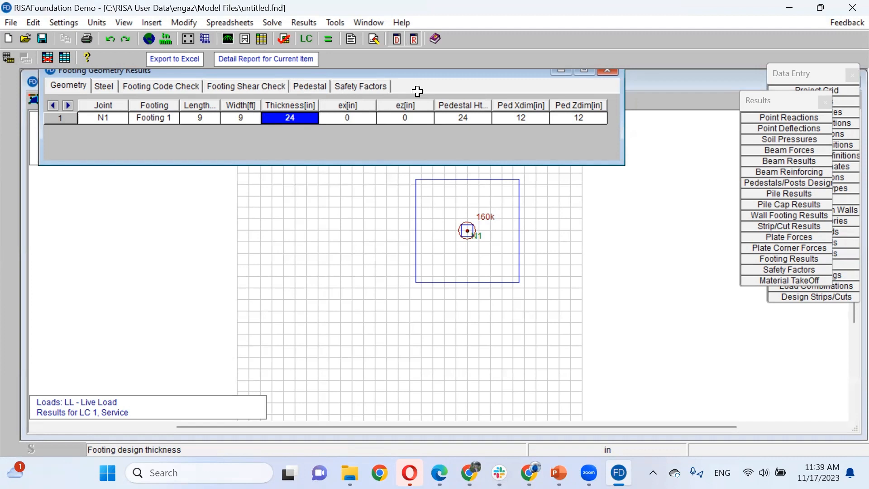
left_click_drag(468, 73, 468, 99)
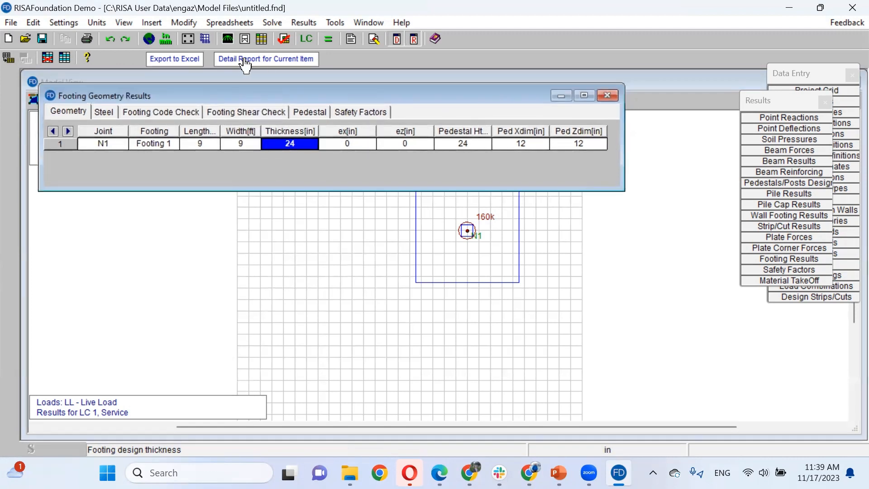
Examine the footing's detail report for its sketch, reinforcement details, flexure and shear checks, and pedestal design, and close the report.
left_click(272, 66)
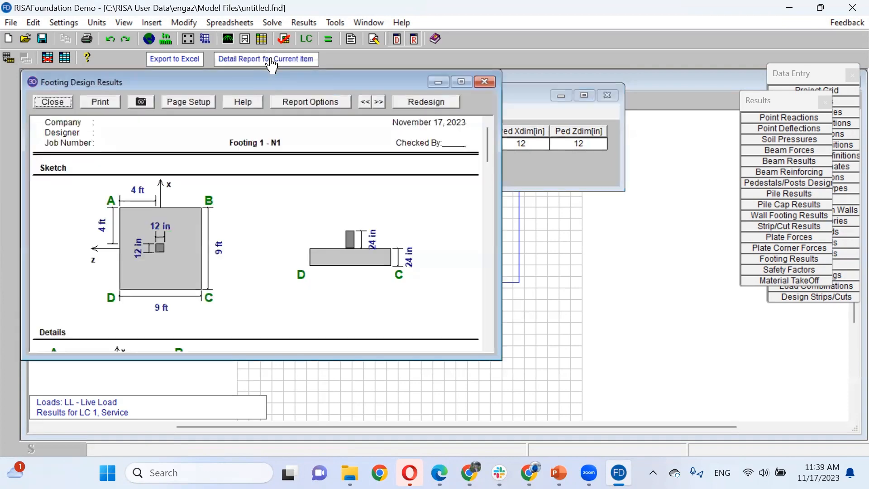
mouse_move(399, 76)
left_mouse_down()
mouse_move(461, 70)
mouse_move(460, 90)
left_mouse_up()
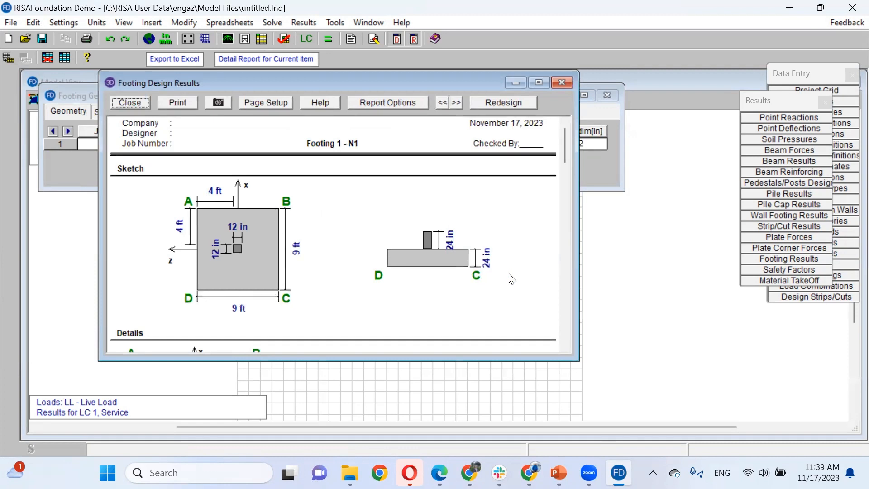
left_click_drag(564, 146, 563, 183)
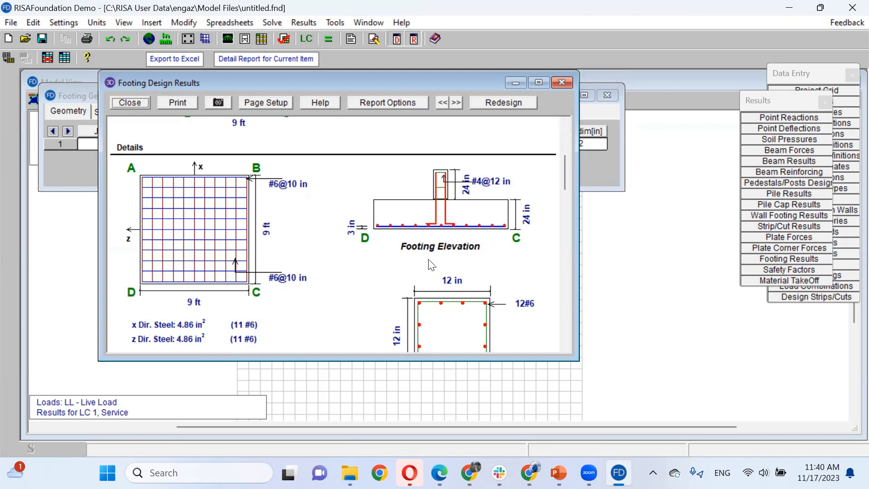
left_click_drag(565, 169, 582, 282)
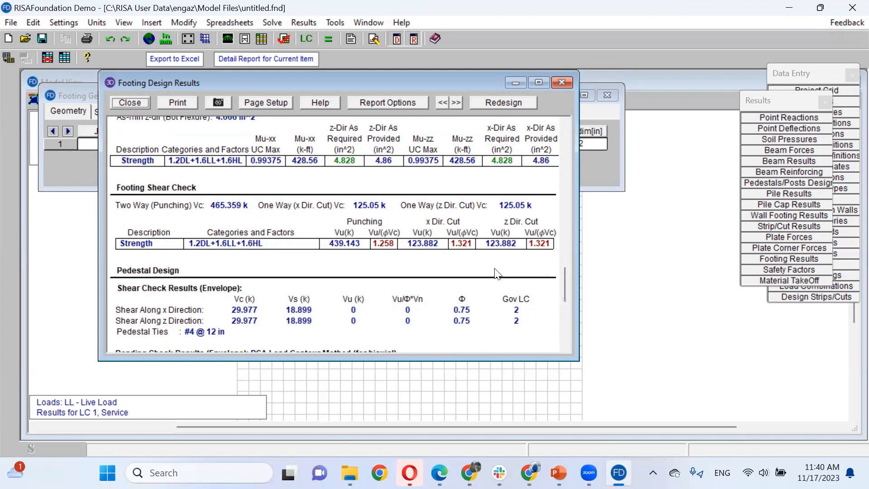
left_click_drag(564, 280, 564, 287)
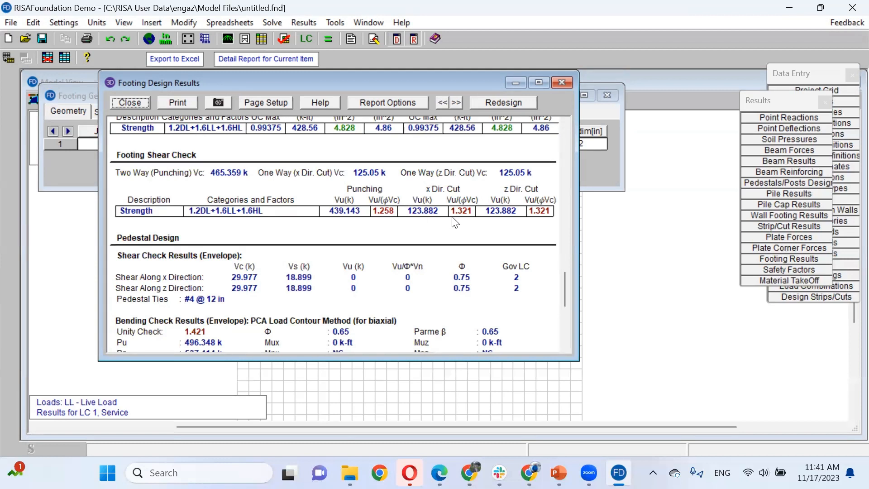
mouse_move(564, 279)
left_mouse_down()
mouse_move(566, 310)
mouse_move(568, 268)
left_mouse_up()
left_click_drag(569, 179, 563, 103)
left_click(562, 82)
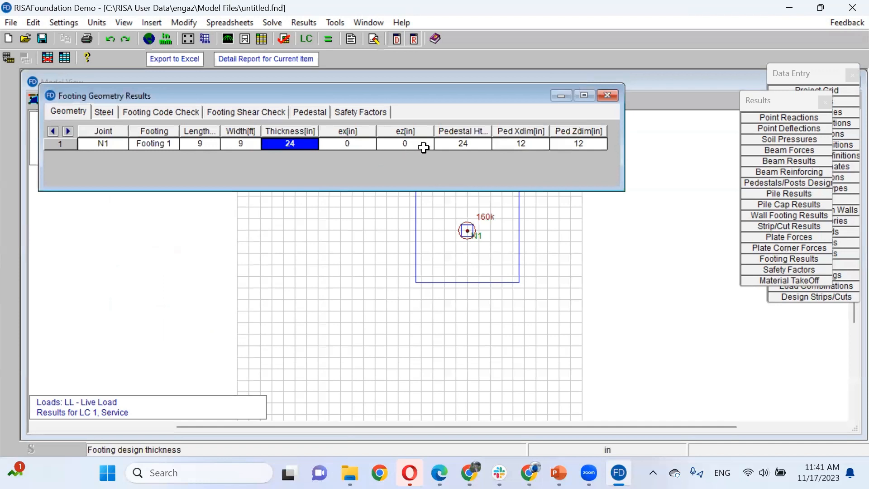
Check the pedestal height and footing design thickness in the geometry results, and close the results.
left_click(472, 144)
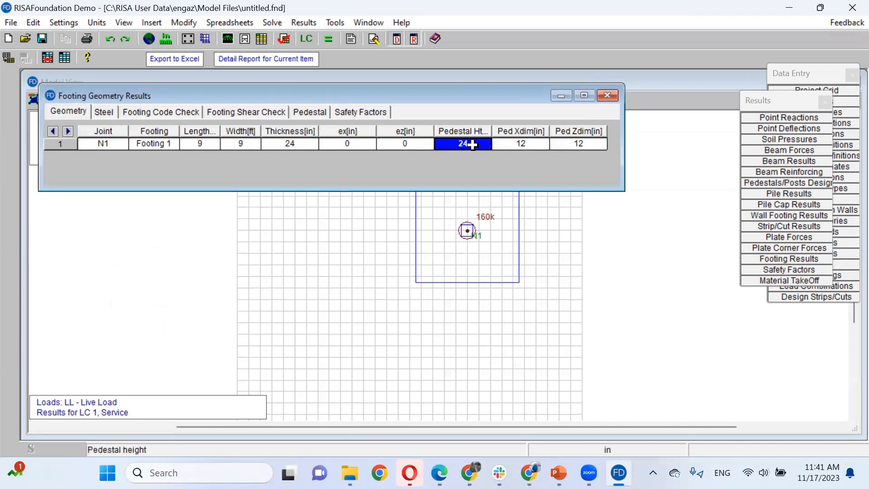
left_click(295, 144)
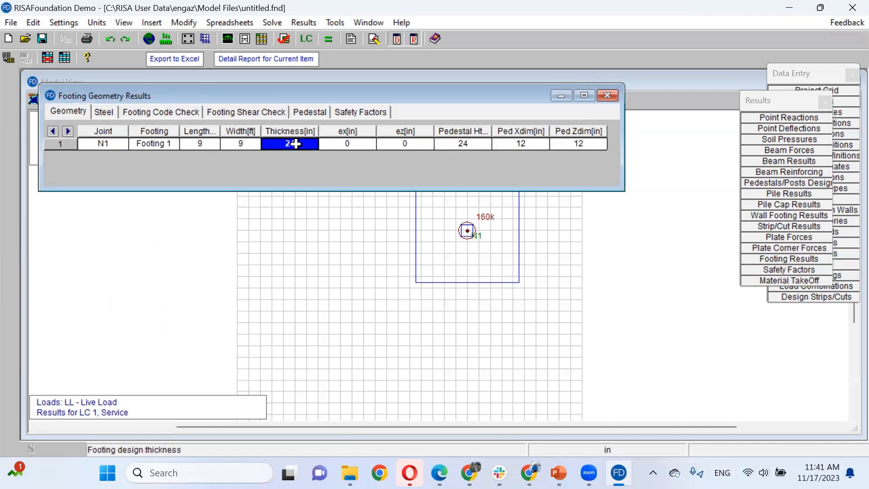
left_click(606, 96)
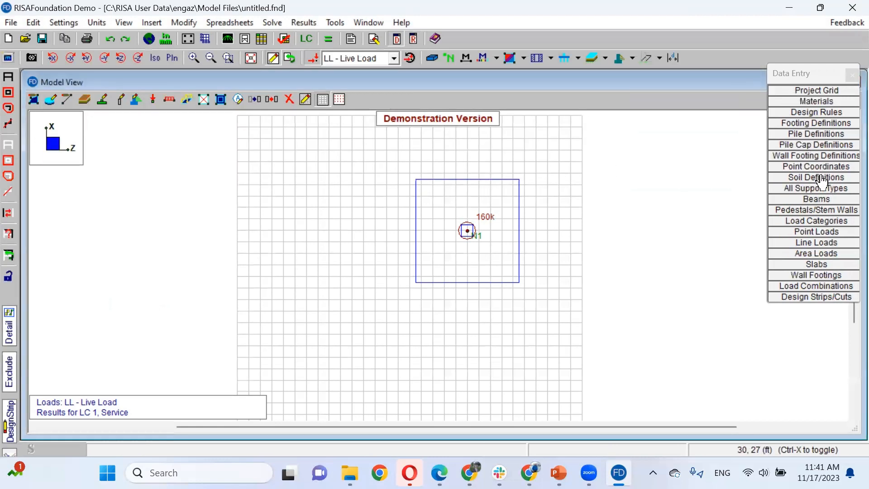
Set the maximum thickness of Footing 1 to 36 in in the footing definitions, clearing the existing results, and close the spreadsheet.
left_click(817, 123)
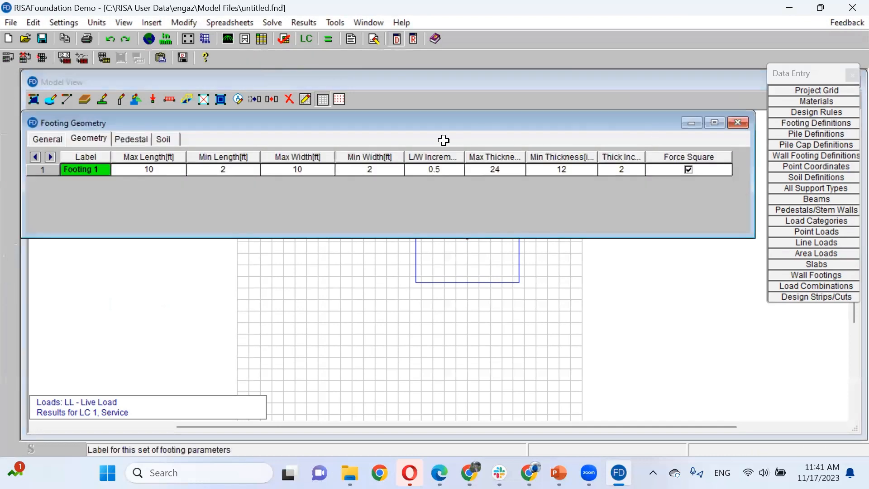
left_click(507, 170)
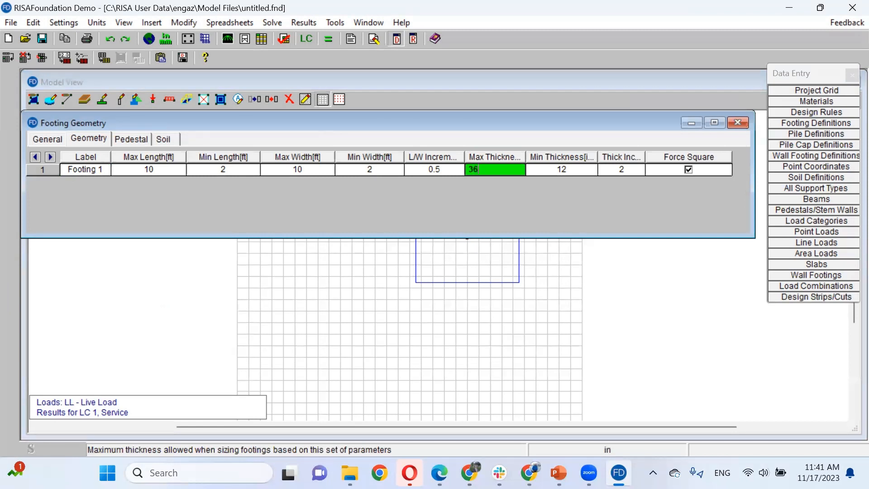
left_click(574, 169)
left_click(261, 184)
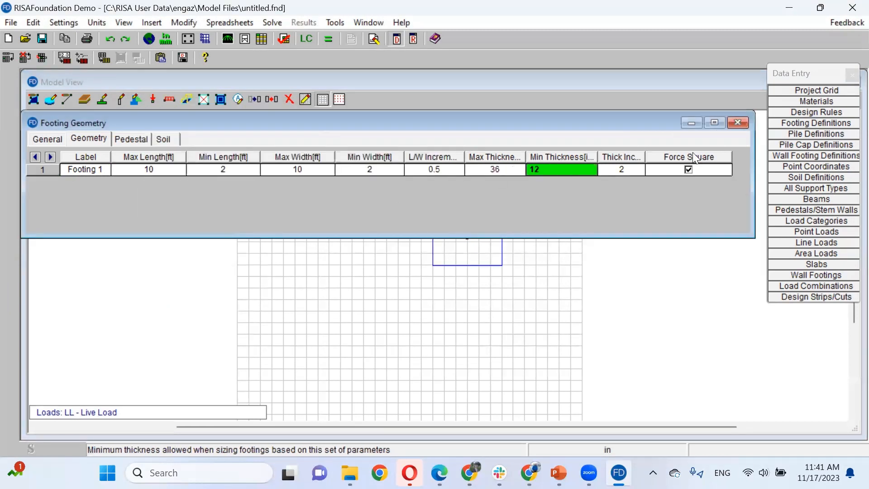
left_click(737, 124)
Solve the model again and check the footing's design thickness at N1 in the geometry results.
left_click(284, 38)
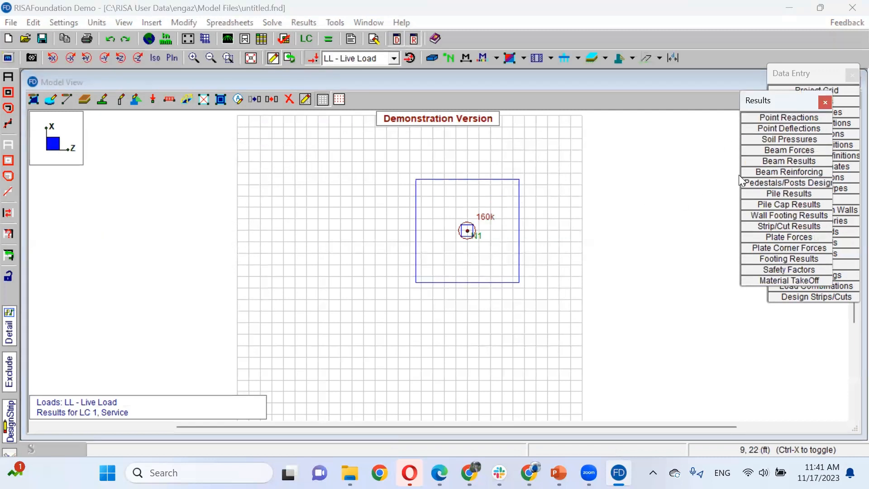
left_click(786, 260)
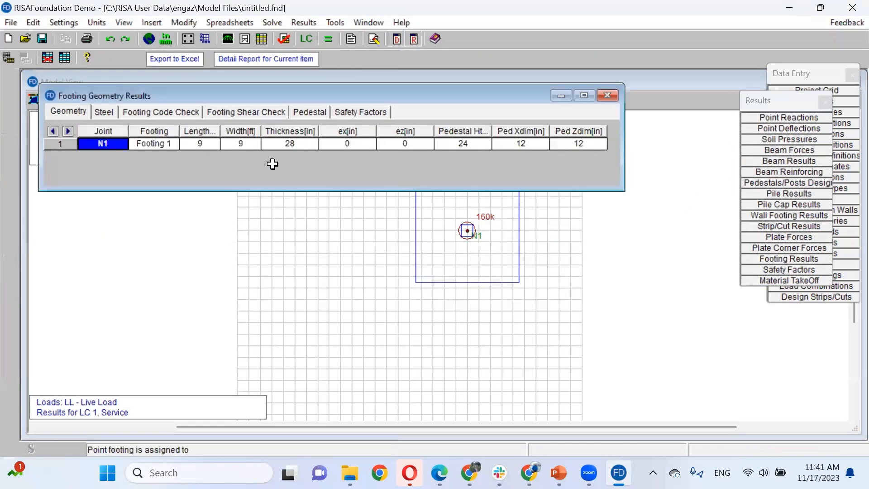
left_click(286, 144)
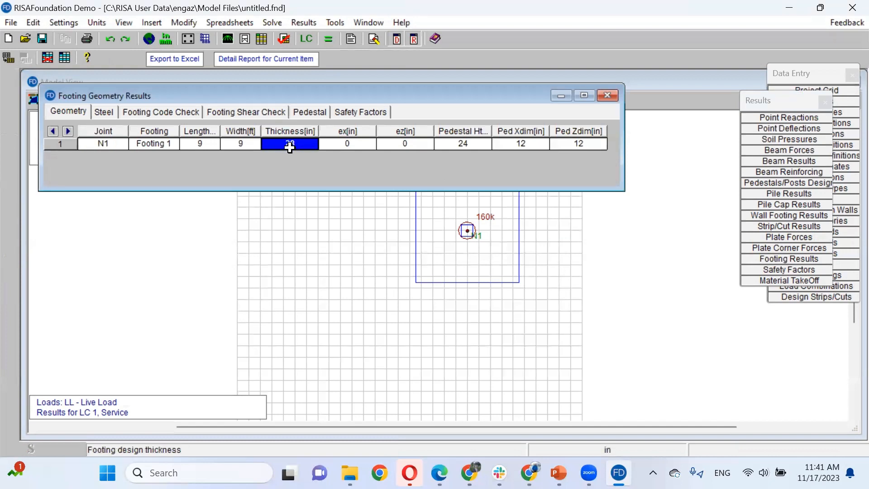
Review the footing's detail report for its sketch, shear checks and pedestal design, and close the report and the footing results.
left_click(267, 59)
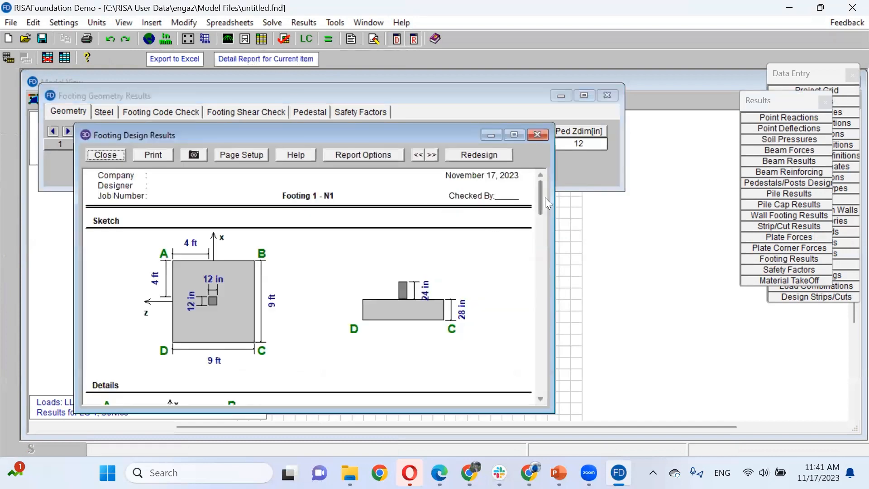
left_click_drag(542, 198, 541, 334)
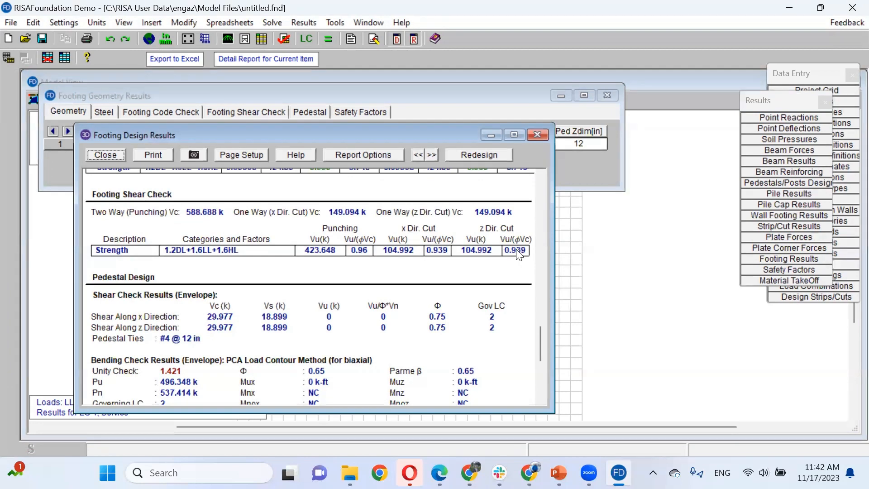
left_click_drag(540, 346, 543, 196)
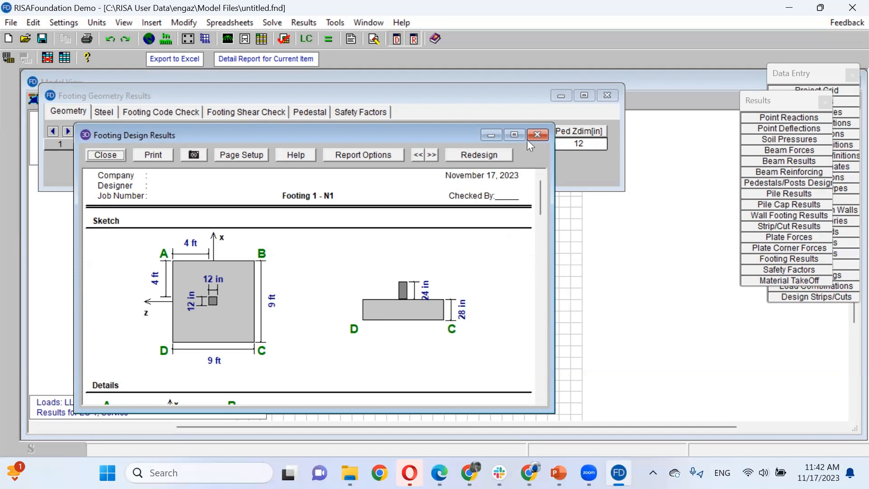
left_click(538, 134)
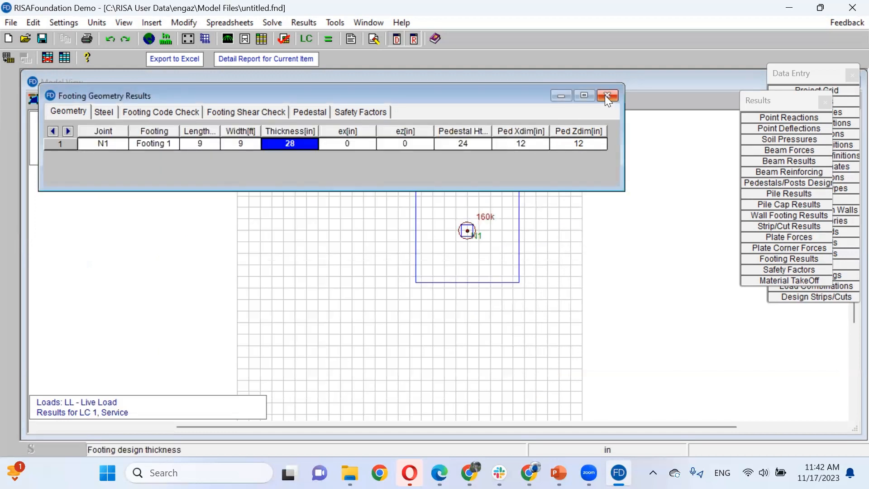
left_click(607, 96)
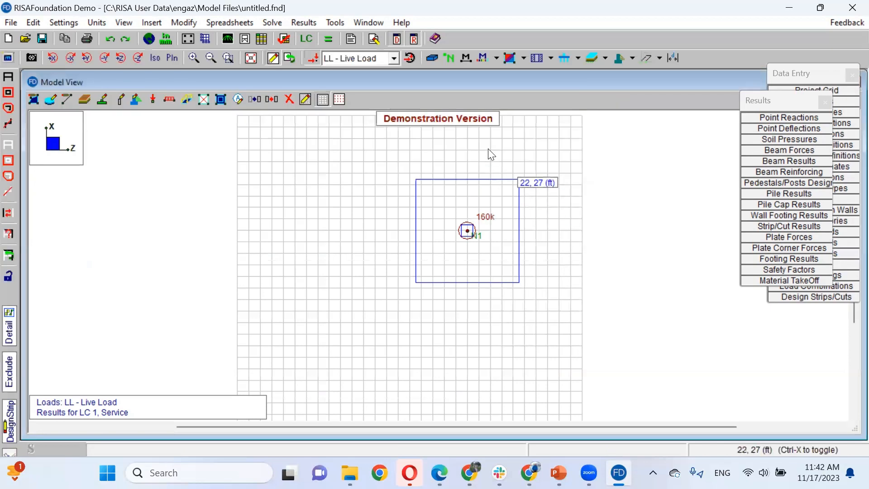
Show the model in isometric view with the footing rendered as a solid.
left_click(155, 58)
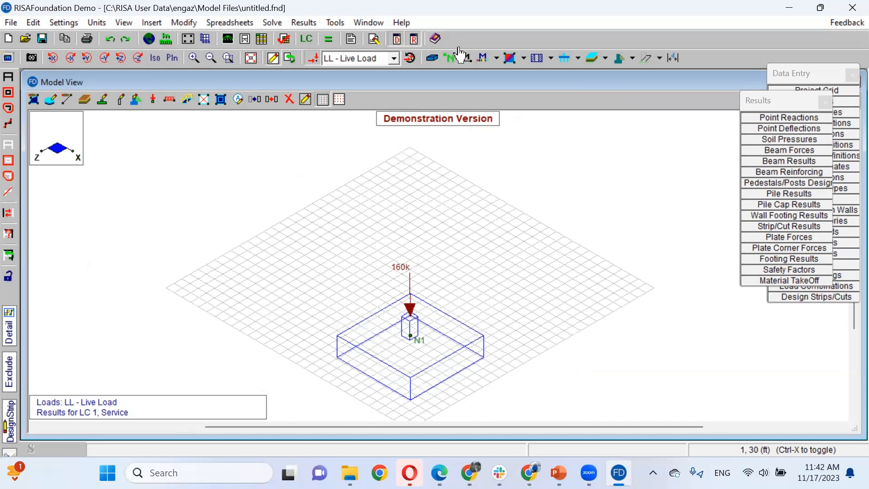
left_click(432, 58)
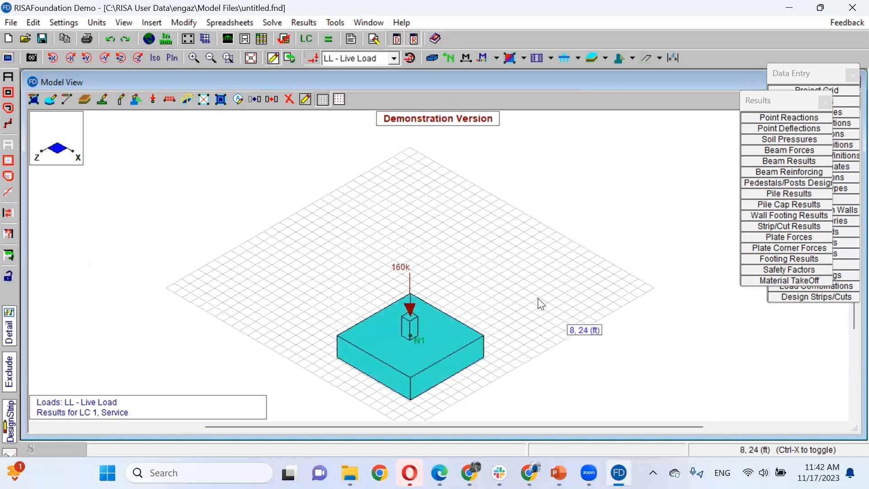